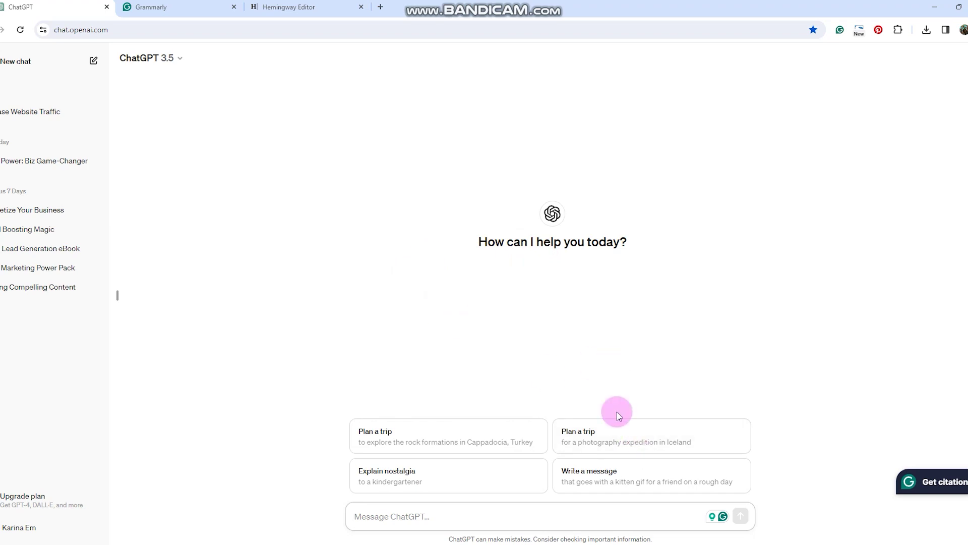
Switch to the Word document and copy the puppy trainer introduction together with the prompt asking for 10 home page headline ideas.
{"action": "left_click", "coordinate": [603, 544]}
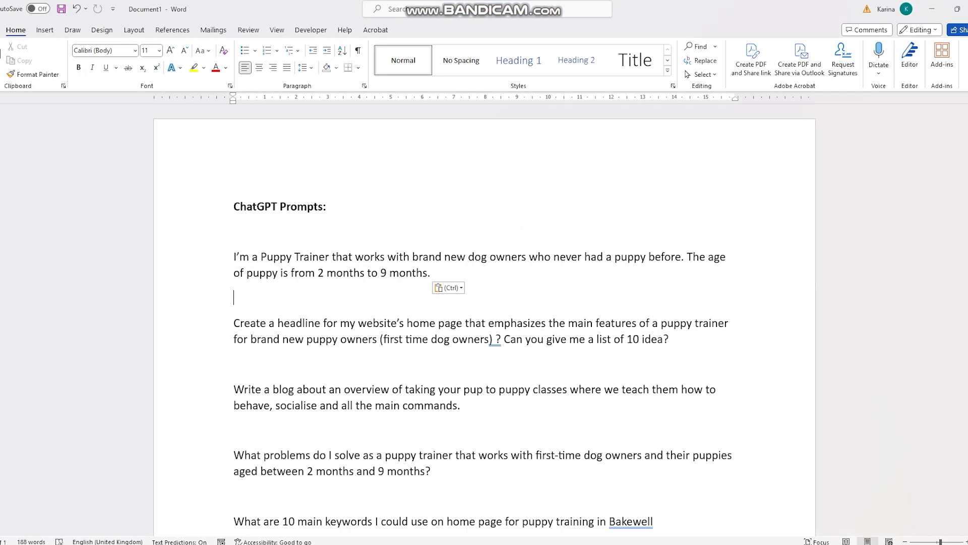
{"action": "scroll", "coordinate": [324, 296], "scroll_direction": "down", "scroll_amount": 4}
{"action": "scroll", "coordinate": [434, 292], "scroll_direction": "up", "scroll_amount": 3}
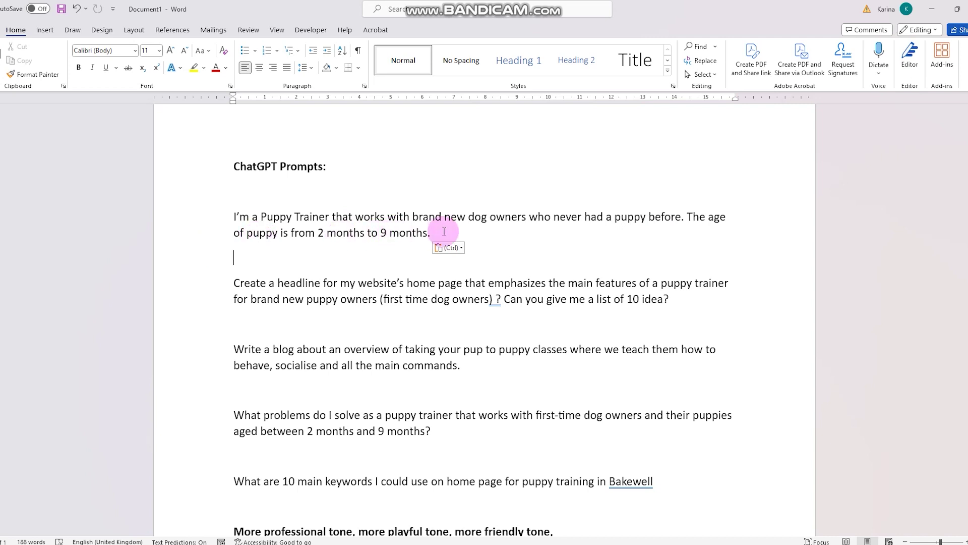
{"action": "left_click_drag", "start_coordinate": [234, 216], "coordinate": [687, 299]}
{"action": "key", "text": "ctrl+c"}
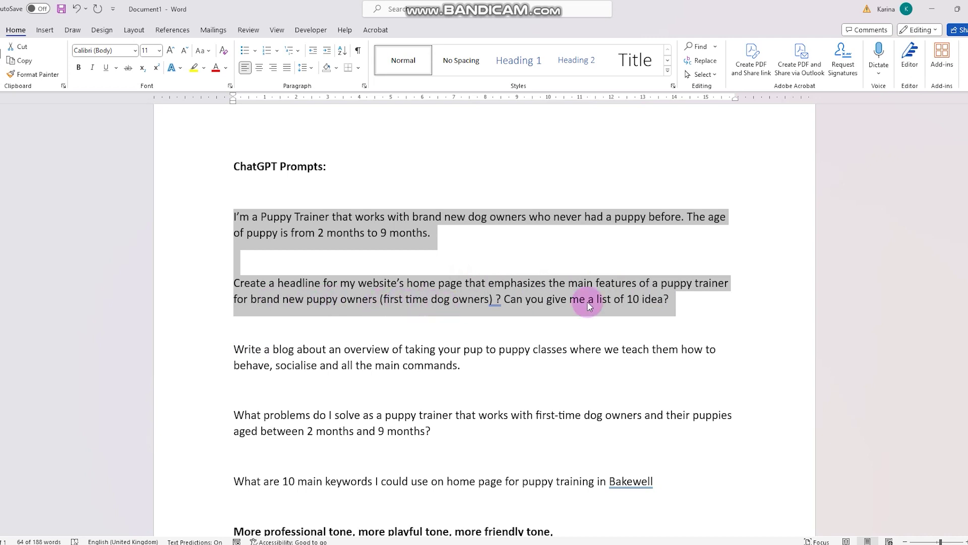
Switch to ChatGPT and send the copied puppy trainer introduction and headline prompt as a new message.
{"action": "key", "text": "alt+Tab"}
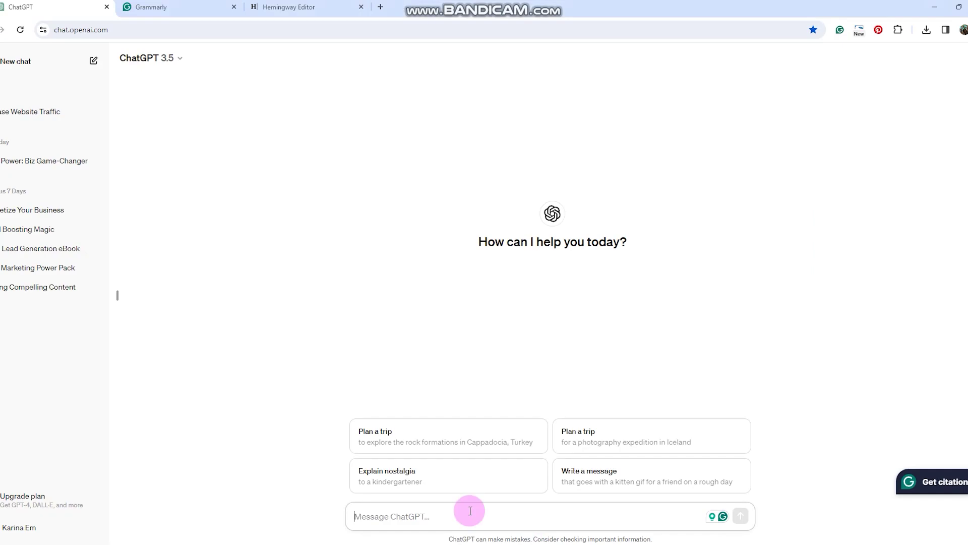
{"action": "left_click", "coordinate": [398, 516]}
{"action": "key", "text": "ctrl+v"}
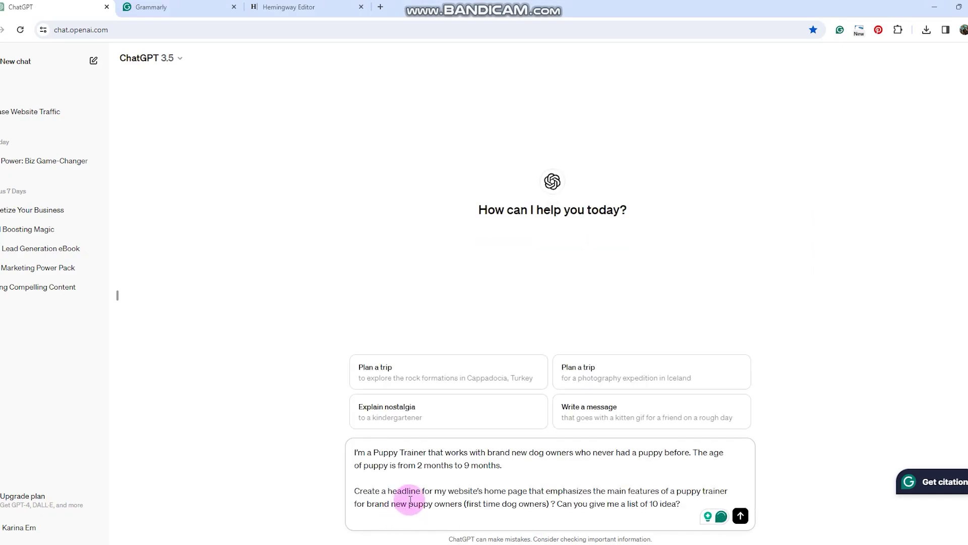
{"action": "left_click", "coordinate": [740, 515]}
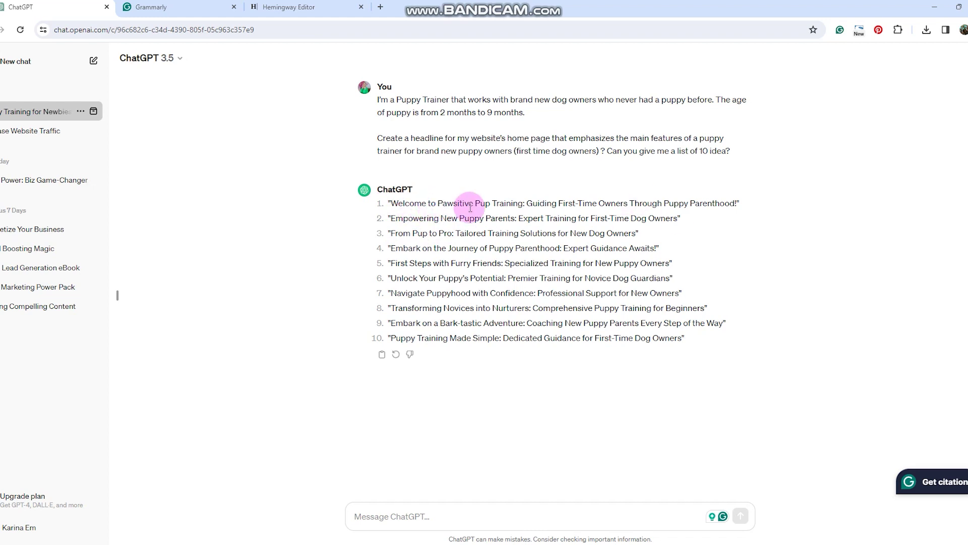
{"action": "left_click_drag", "start_coordinate": [525, 203], "coordinate": [436, 204]}
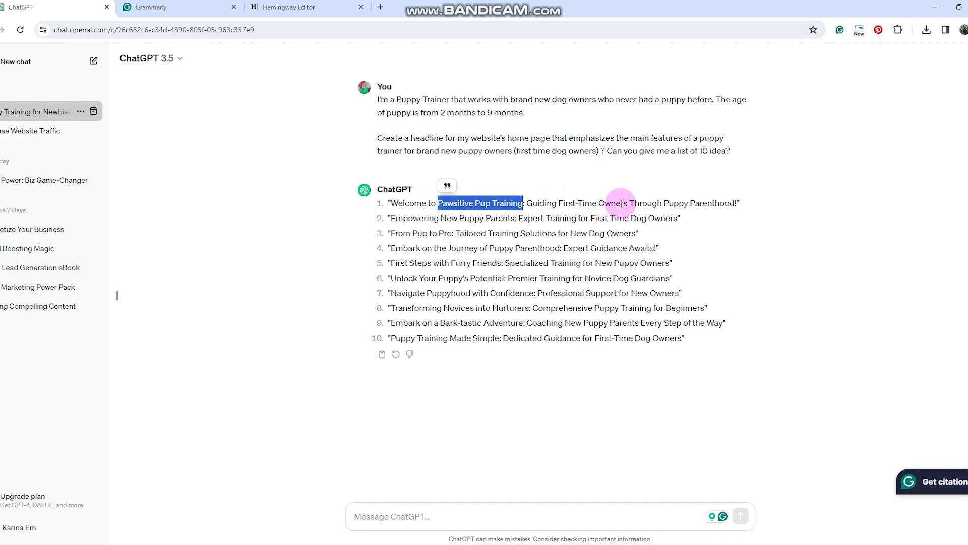
{"action": "left_click", "coordinate": [699, 204]}
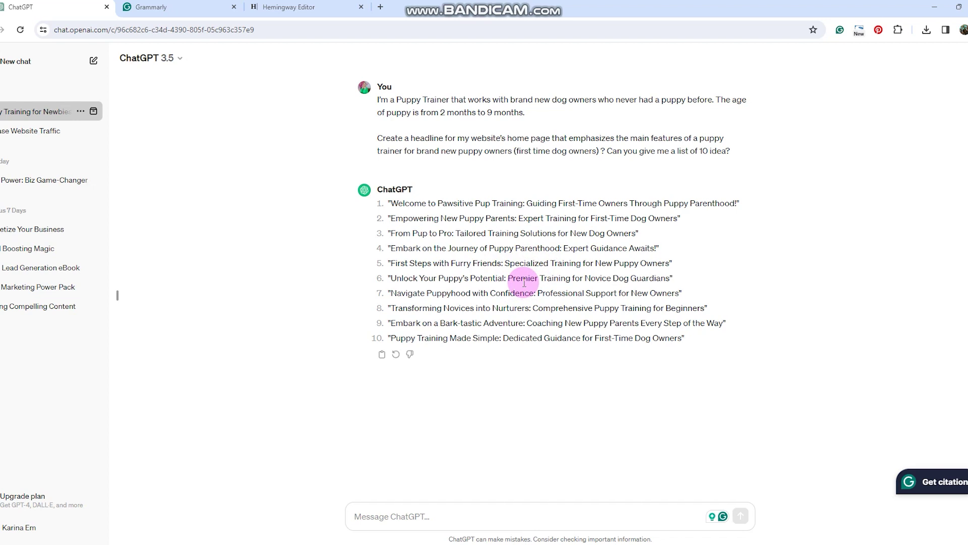
Thank ChatGPT and ask it to make the headlines more clickable or add call-to-action ideas below the headline, for example see the training courses.
{"action": "left_click", "coordinate": [410, 518]}
{"action": "type", "text": "These are al"}
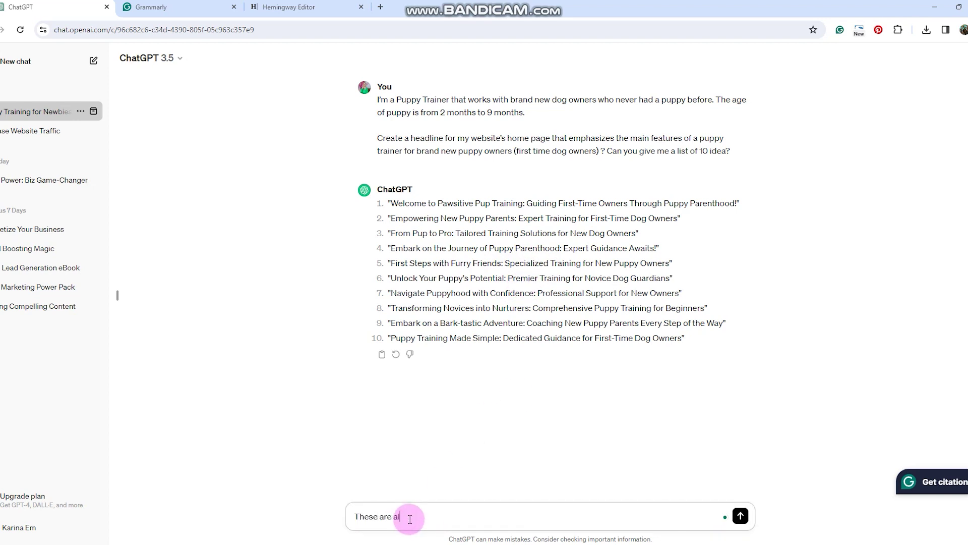
{"action": "type", "text": "l great, thank you!"}
{"action": "type", "text": "Can you make them mo"}
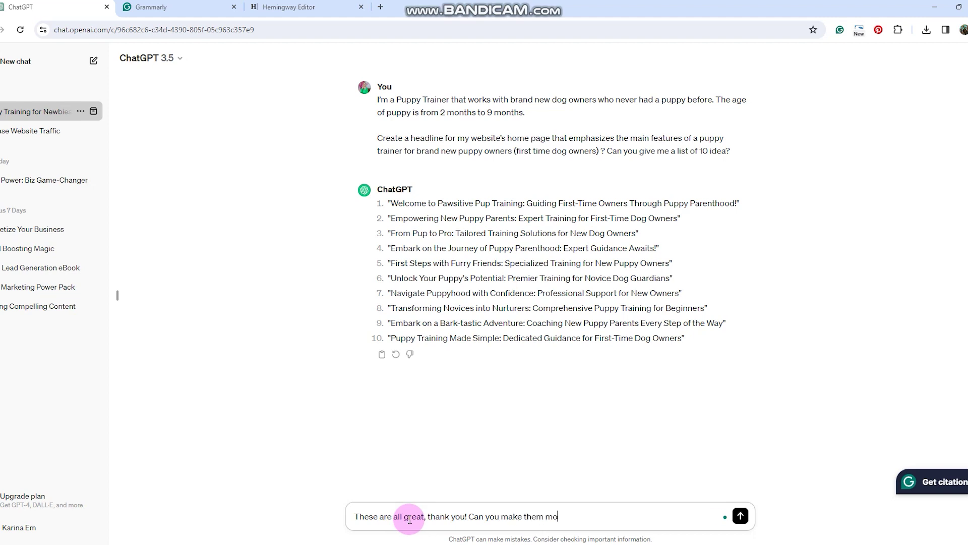
{"action": "type", "text": "re clickable? Or add idea"}
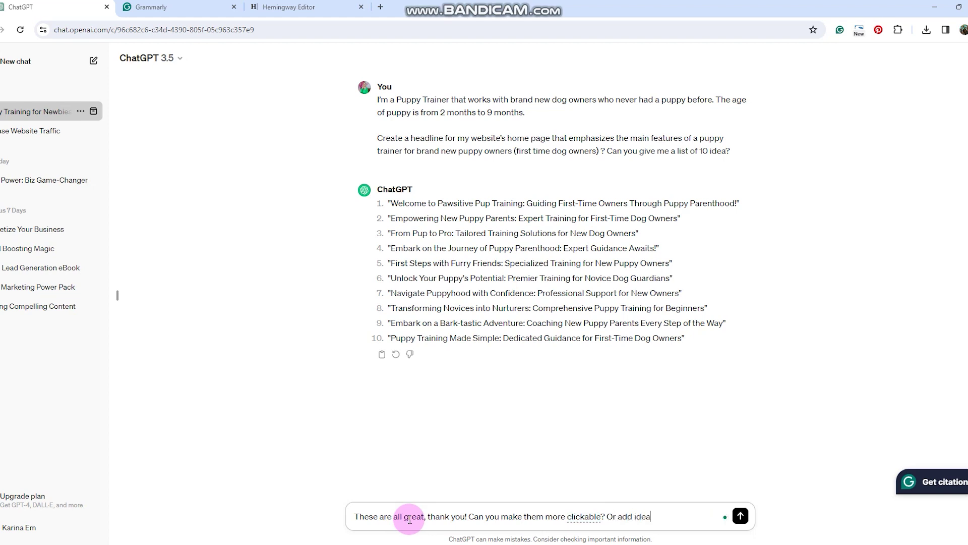
{"action": "type", "text": "s of call to action below the hea"}
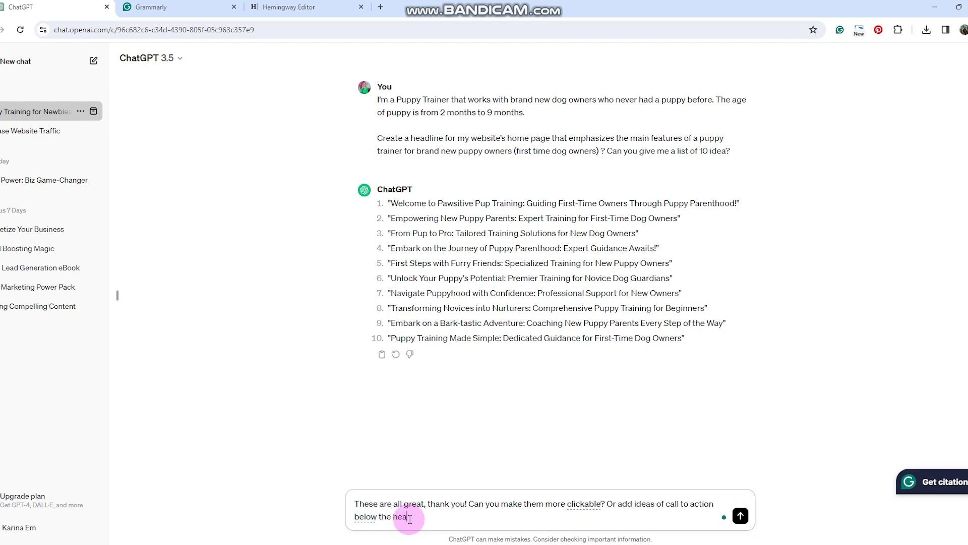
{"action": "type", "text": "dline, for example see the training courses."}
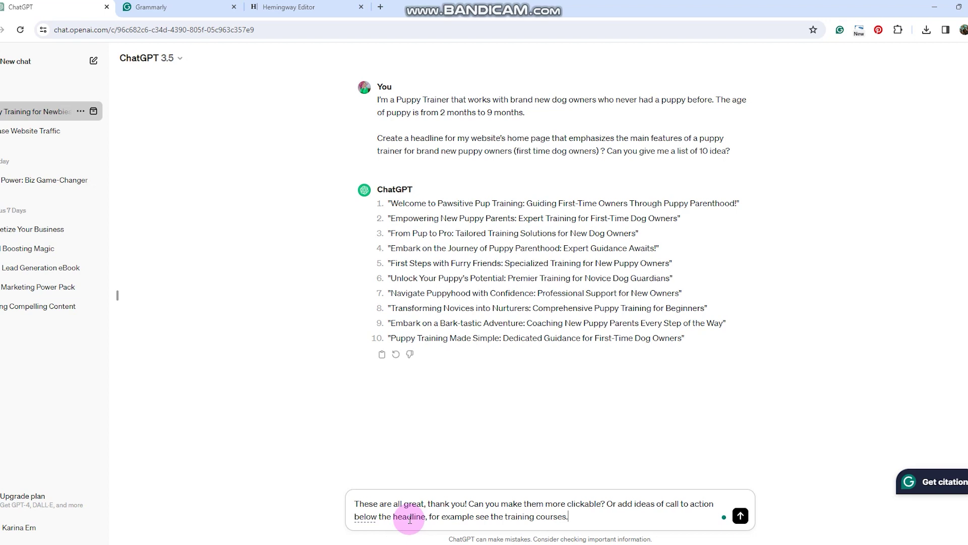
{"action": "key", "text": "Return"}
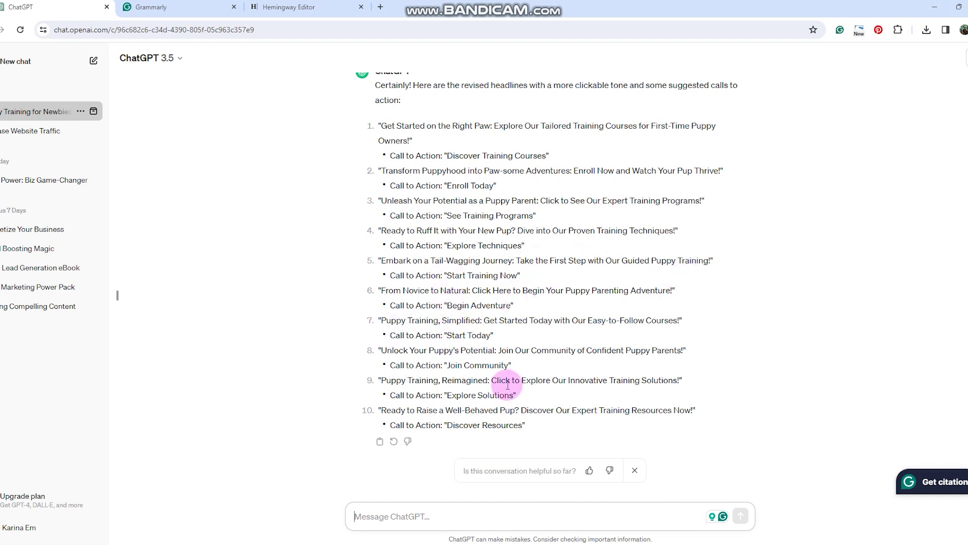
{"action": "scroll", "coordinate": [448, 362], "scroll_direction": "up", "scroll_amount": 3}
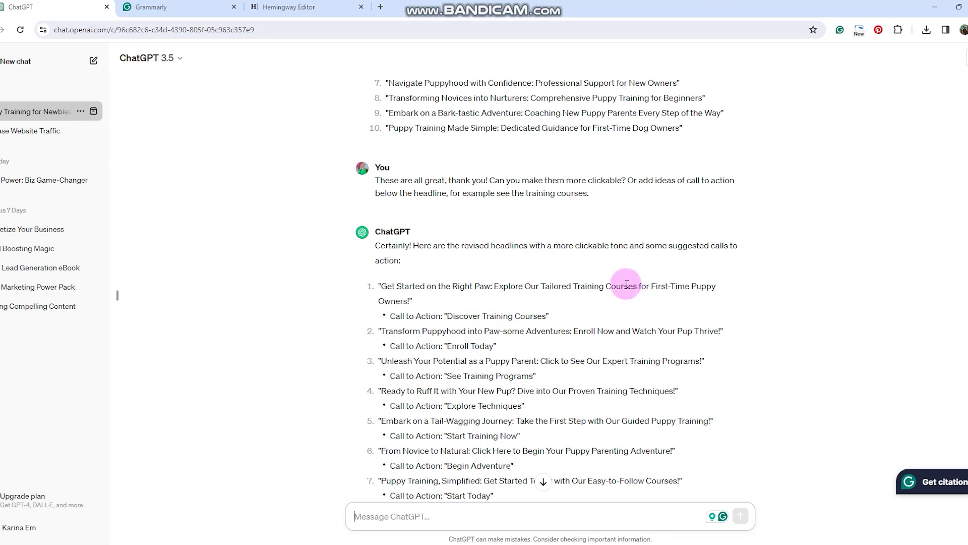
{"action": "scroll", "coordinate": [554, 241], "scroll_direction": "down", "scroll_amount": 2}
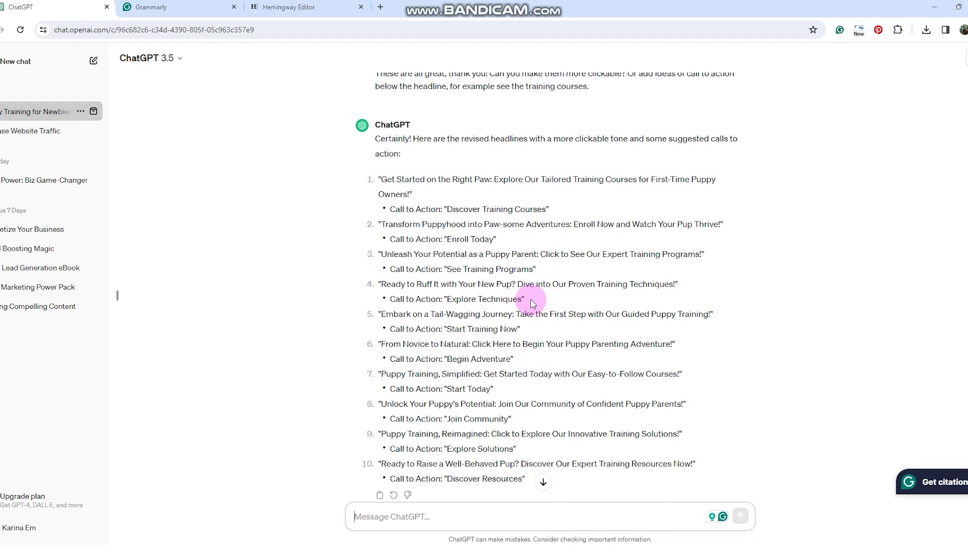
{"action": "scroll", "coordinate": [532, 298], "scroll_direction": "down", "scroll_amount": 2}
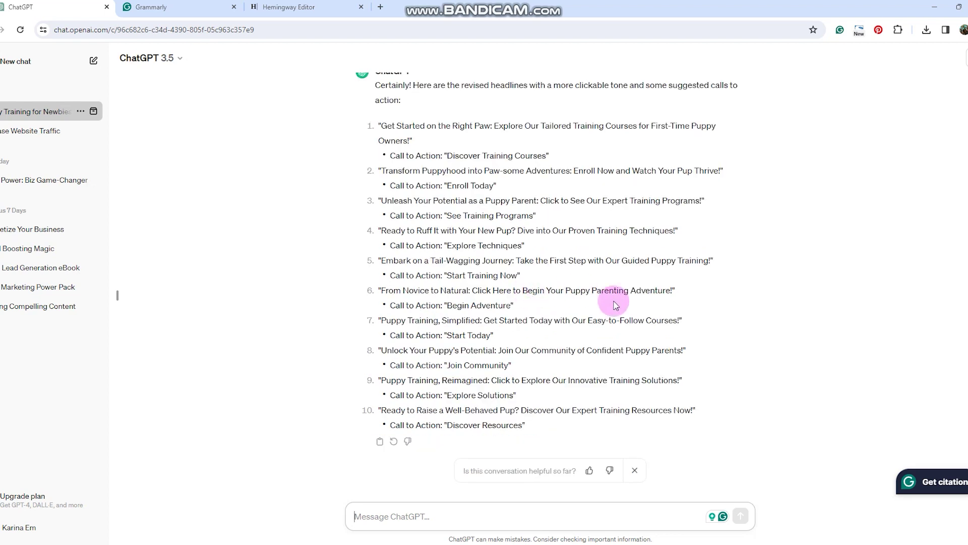
Switch to the Word document and copy the prompt asking what problems a puppy trainer solves for first-time dog owners.
{"action": "left_click", "coordinate": [622, 544]}
{"action": "left_click", "coordinate": [485, 338]}
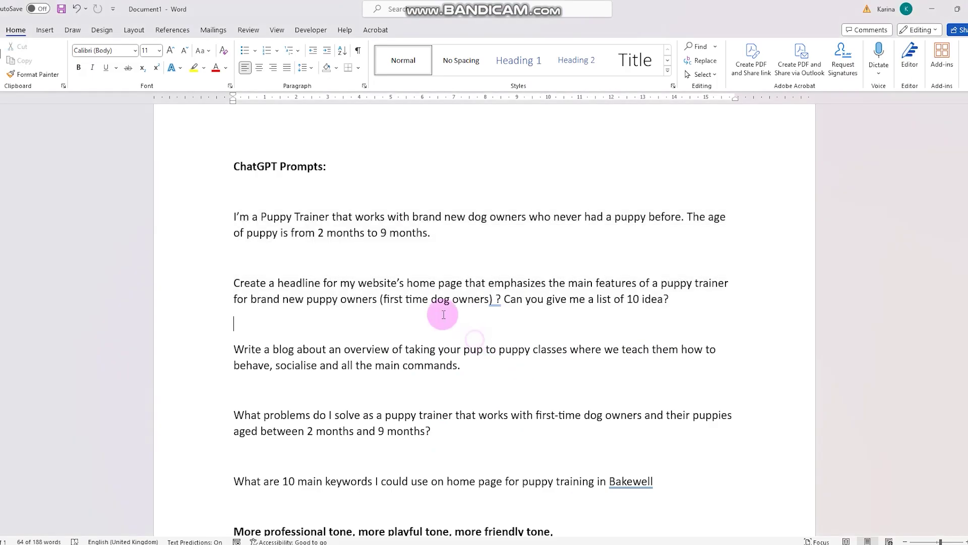
{"action": "scroll", "coordinate": [429, 310], "scroll_direction": "down", "scroll_amount": 1}
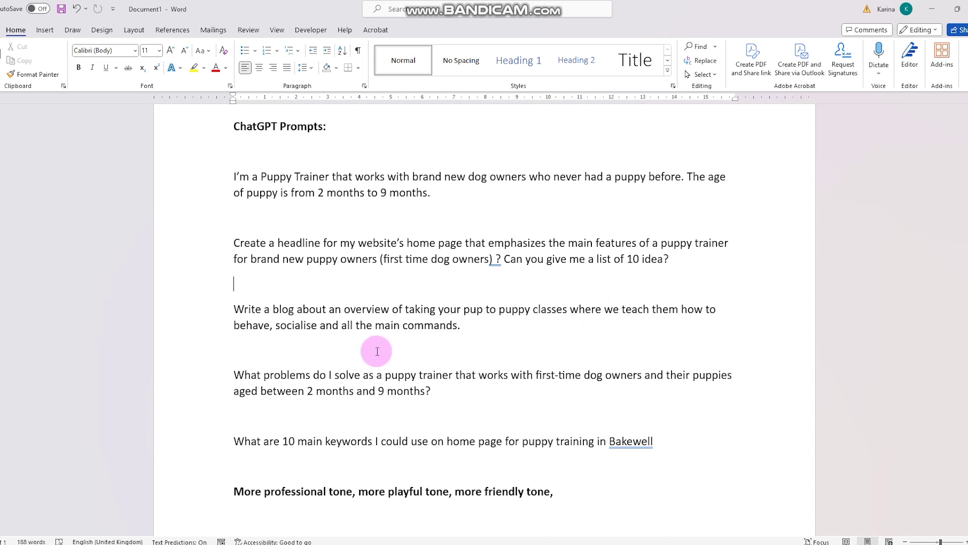
{"action": "scroll", "coordinate": [377, 351], "scroll_direction": "down", "scroll_amount": 1}
{"action": "left_click_drag", "start_coordinate": [454, 348], "coordinate": [220, 342]}
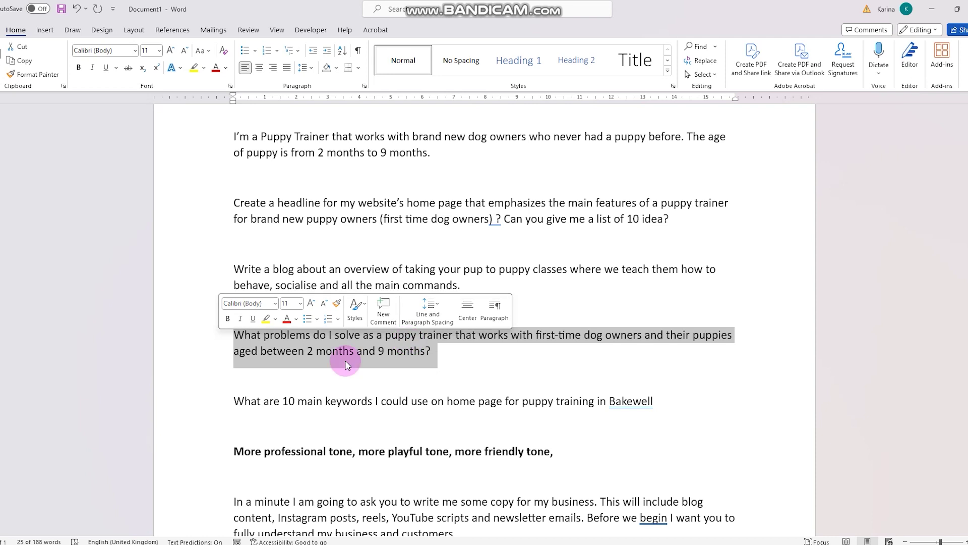
{"action": "left_click", "coordinate": [410, 350]}
{"action": "left_click_drag", "start_coordinate": [442, 350], "coordinate": [222, 335]}
{"action": "key", "text": "ctrl+c"}
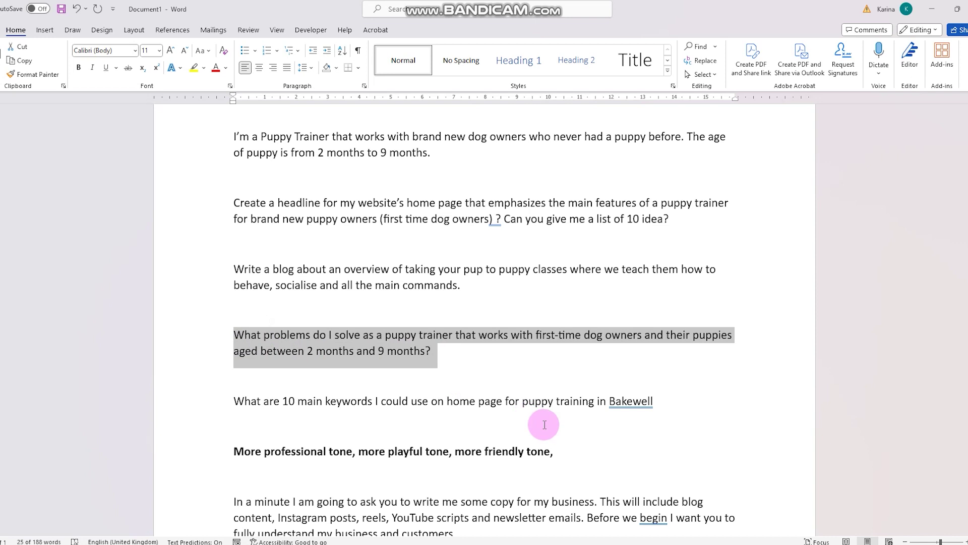
Switch to ChatGPT and send the copied question about the problems a puppy trainer solves in the same conversation.
{"action": "key", "text": "alt+Tab"}
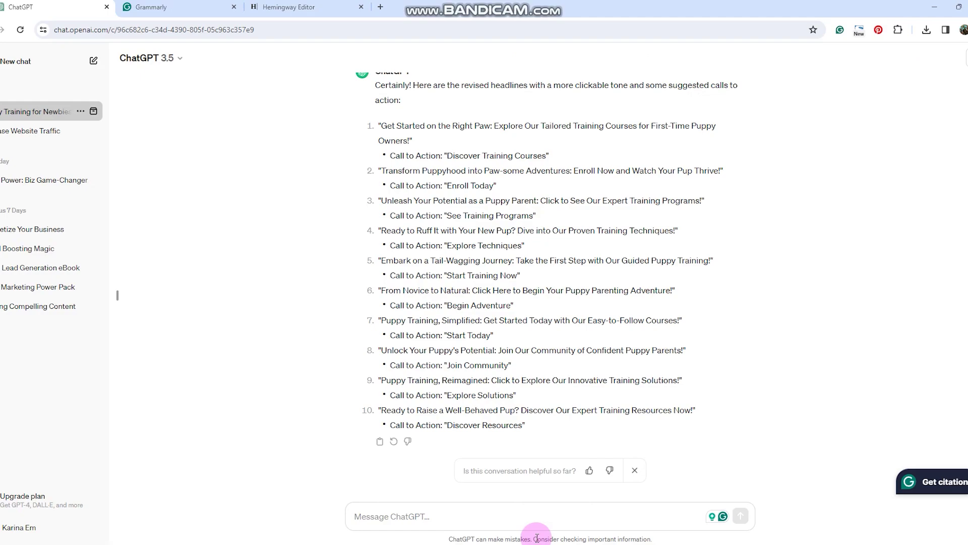
{"action": "left_click", "coordinate": [424, 512]}
{"action": "key", "text": "ctrl+v"}
{"action": "key", "text": "Return"}
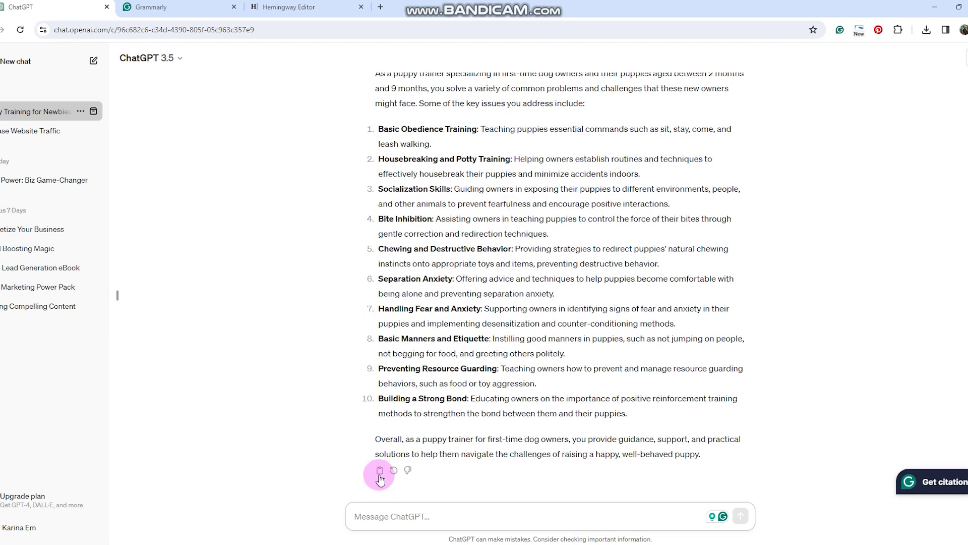
{"action": "scroll", "coordinate": [582, 256], "scroll_direction": "up", "scroll_amount": 2}
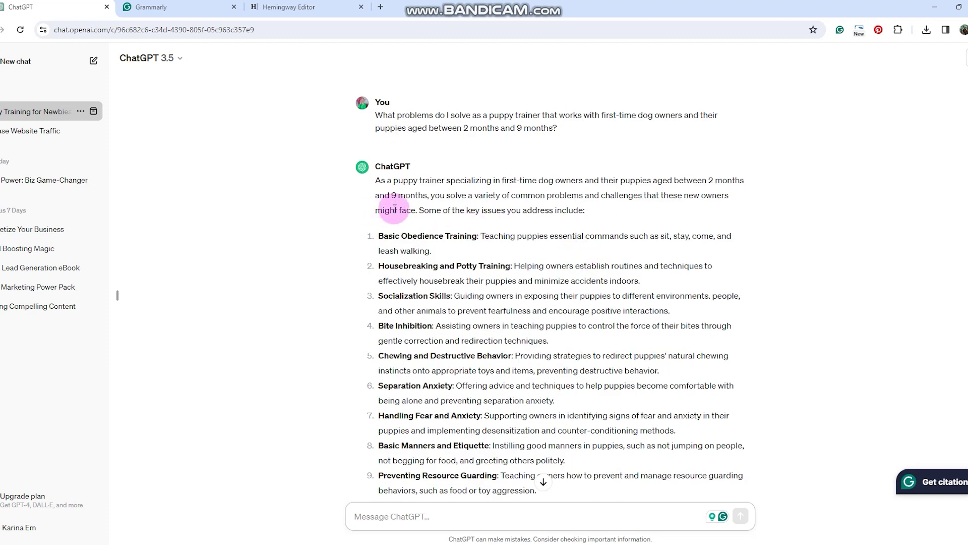
{"action": "scroll", "coordinate": [533, 230], "scroll_direction": "down", "scroll_amount": 1}
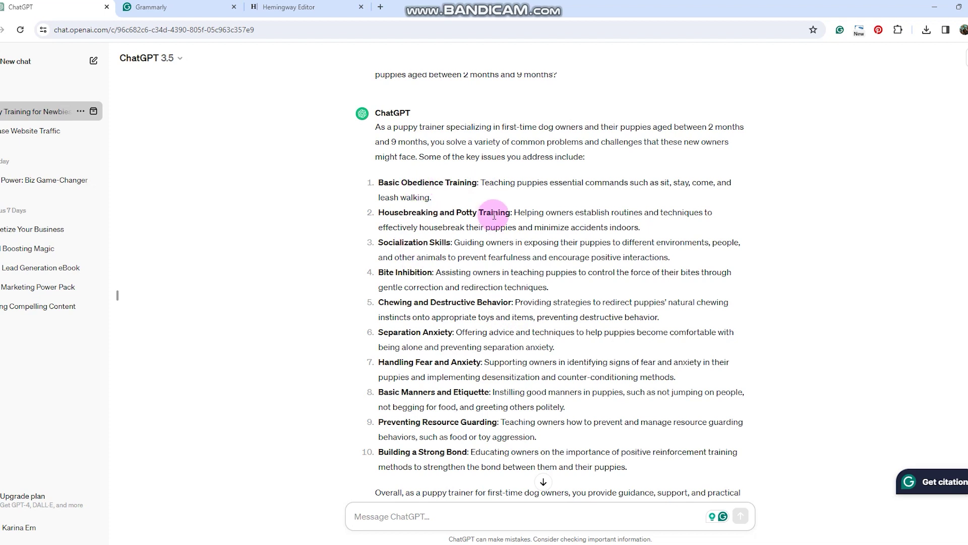
{"action": "scroll", "coordinate": [580, 411], "scroll_direction": "down", "scroll_amount": 2}
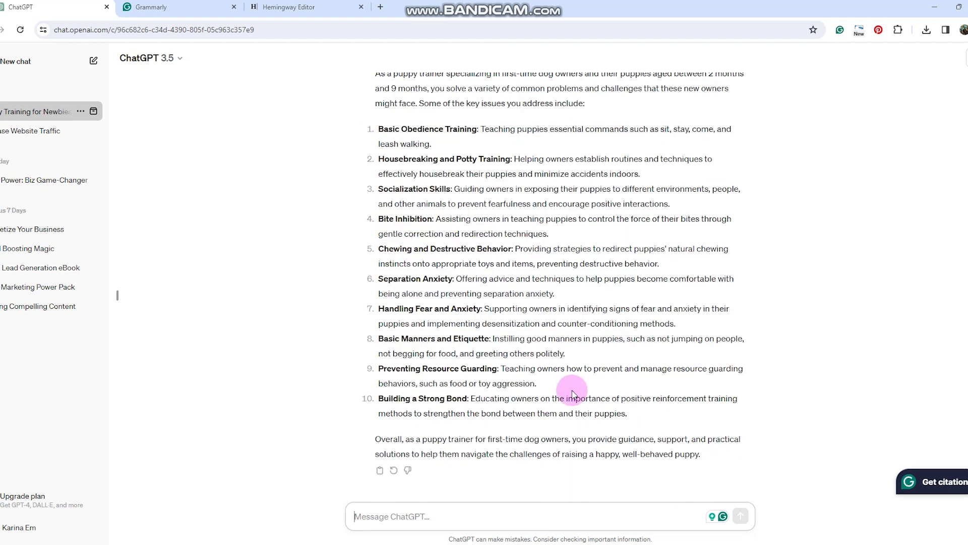
Send the follow-up message "These are great - make them into 10 questions that first time dog owners may ask".
{"action": "left_click", "coordinate": [447, 511]}
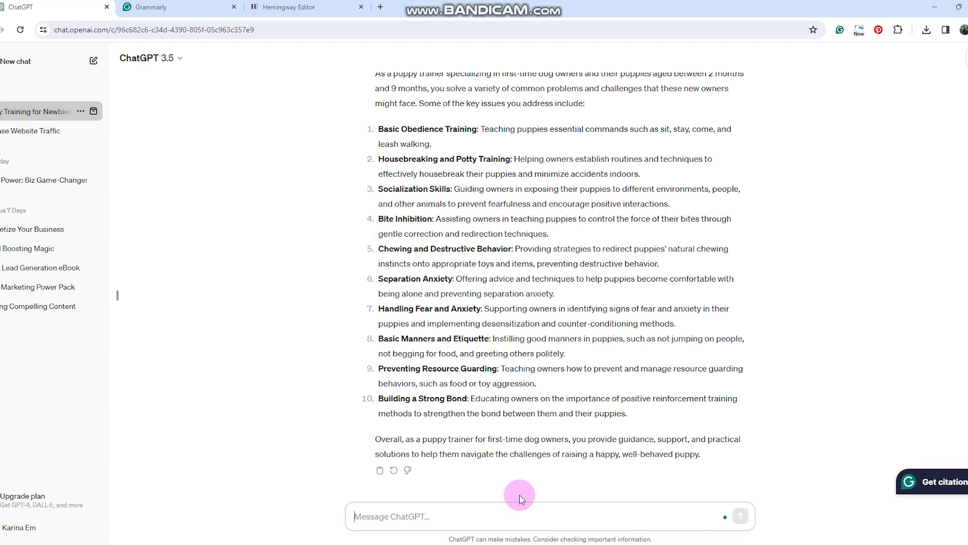
{"action": "type", "text": "These are grat,"}
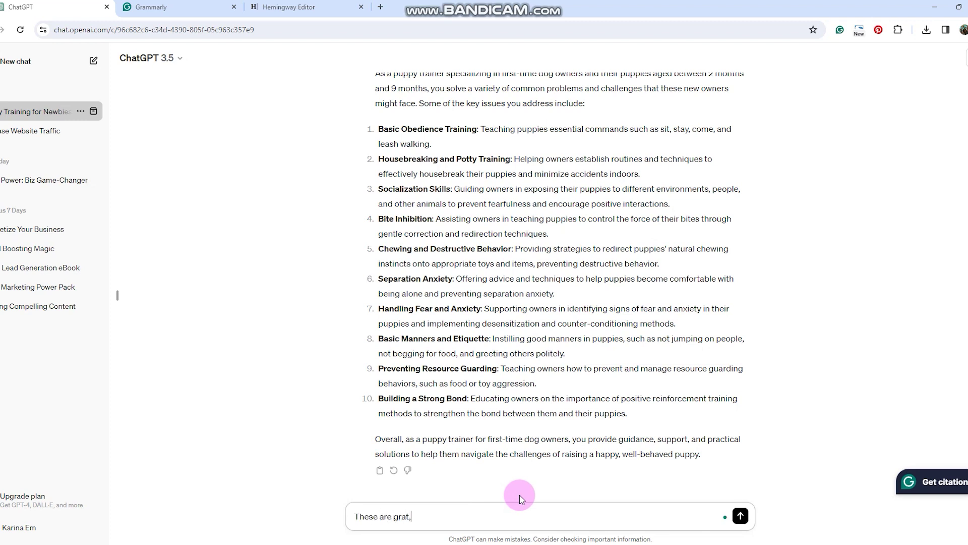
{"action": "key", "text": "BackSpace"}
{"action": "key", "text": "BackSpace"}
{"action": "key", "text": "BackSpace"}
{"action": "type", "text": "eat - make them into 10 questions t"}
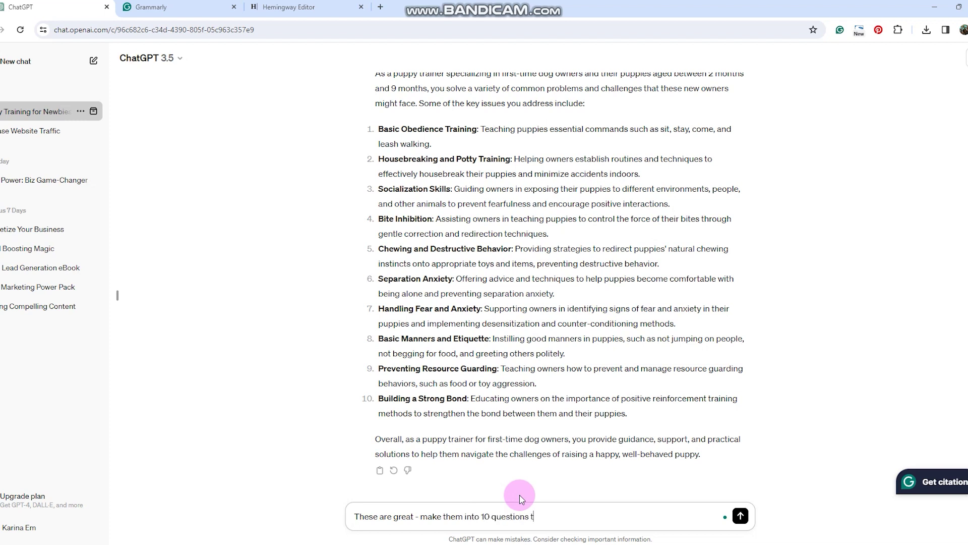
{"action": "type", "text": "hat first time dog owners"}
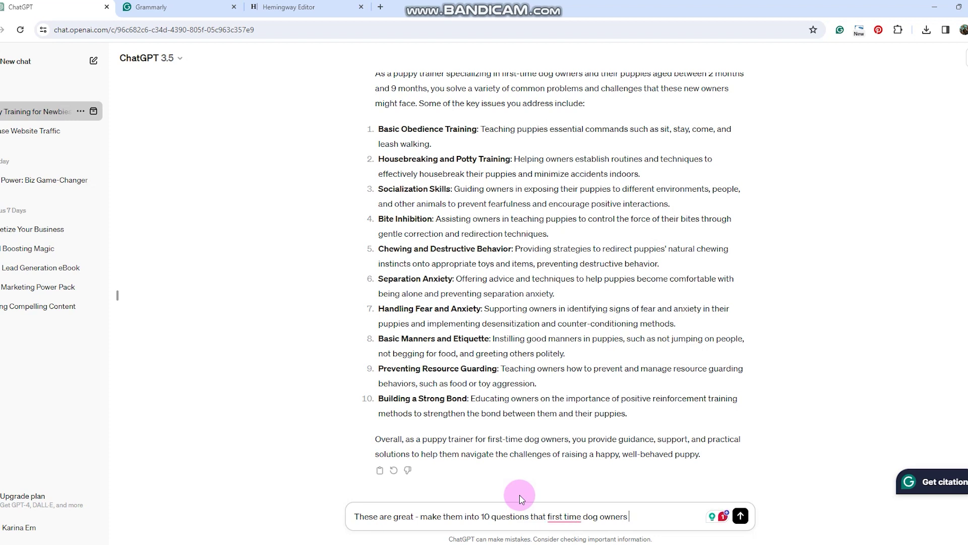
{"action": "type", "text": "may ask"}
{"action": "key", "text": "Return"}
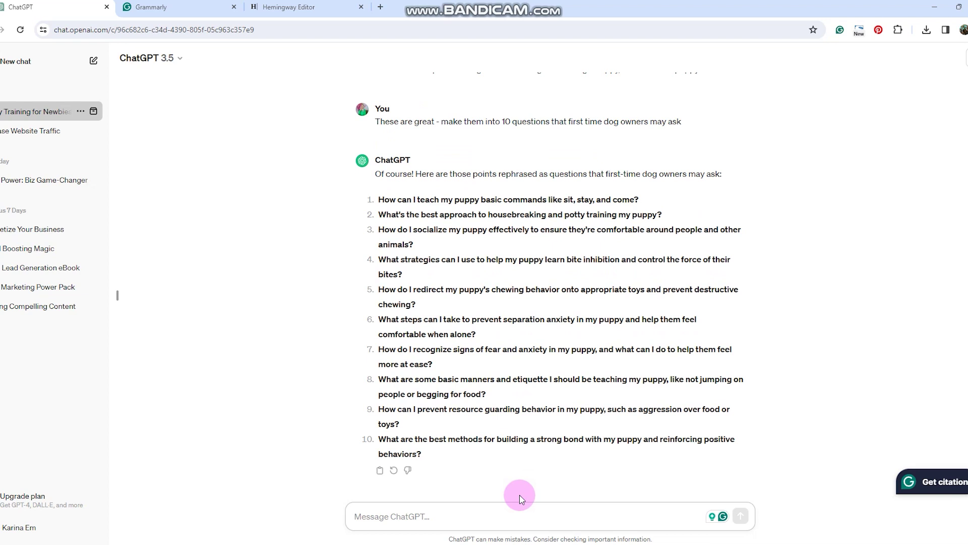
Switch to the Word document and highlight the prompt for a blog giving an overview of puppy classes.
{"action": "left_click", "coordinate": [590, 543]}
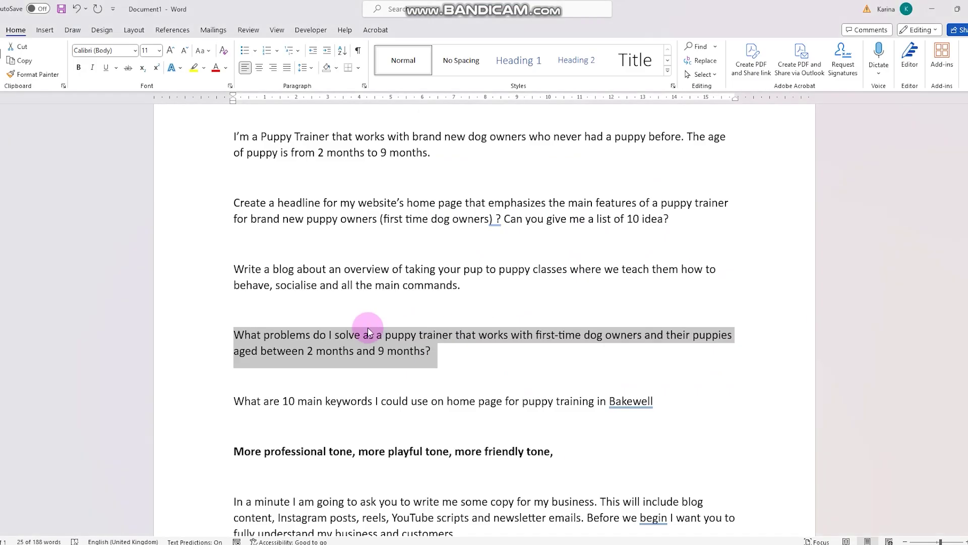
{"action": "left_click", "coordinate": [302, 303]}
{"action": "left_click_drag", "start_coordinate": [234, 269], "coordinate": [585, 282]}
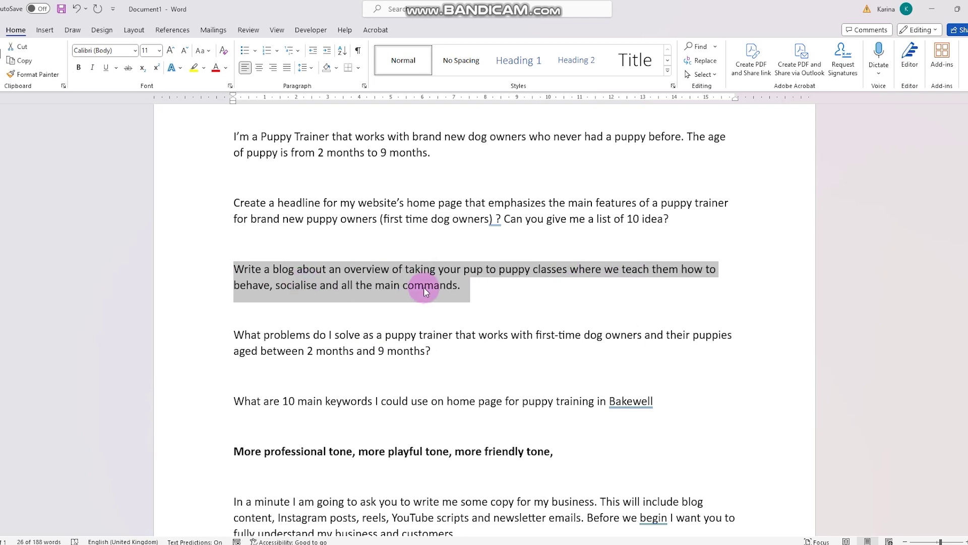
{"action": "left_click", "coordinate": [459, 284]}
{"action": "left_click_drag", "start_coordinate": [487, 290], "coordinate": [172, 290]}
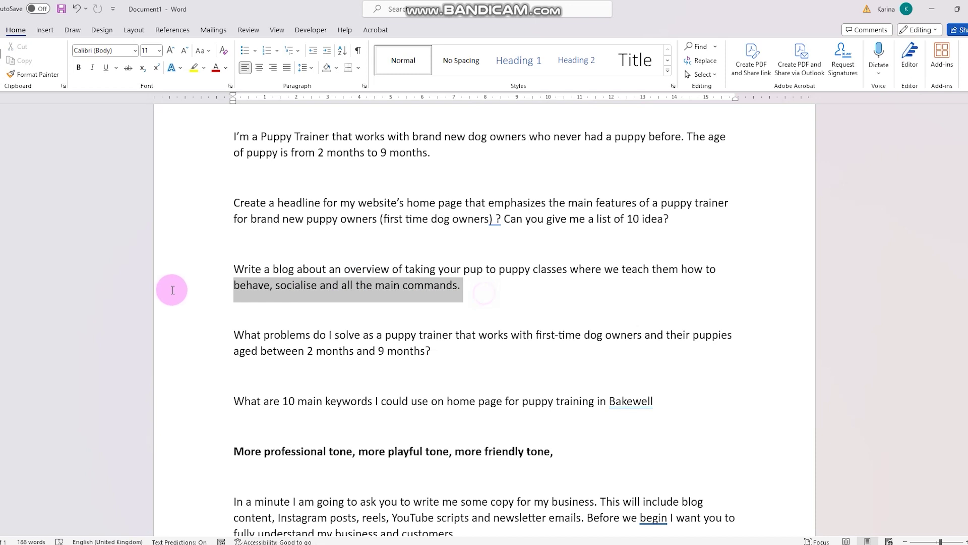
Copy the prompt asking for 10 main keywords for the home page about puppy training in Bakewell.
{"action": "scroll", "coordinate": [356, 309], "scroll_direction": "down", "scroll_amount": 2}
{"action": "left_click", "coordinate": [371, 328]}
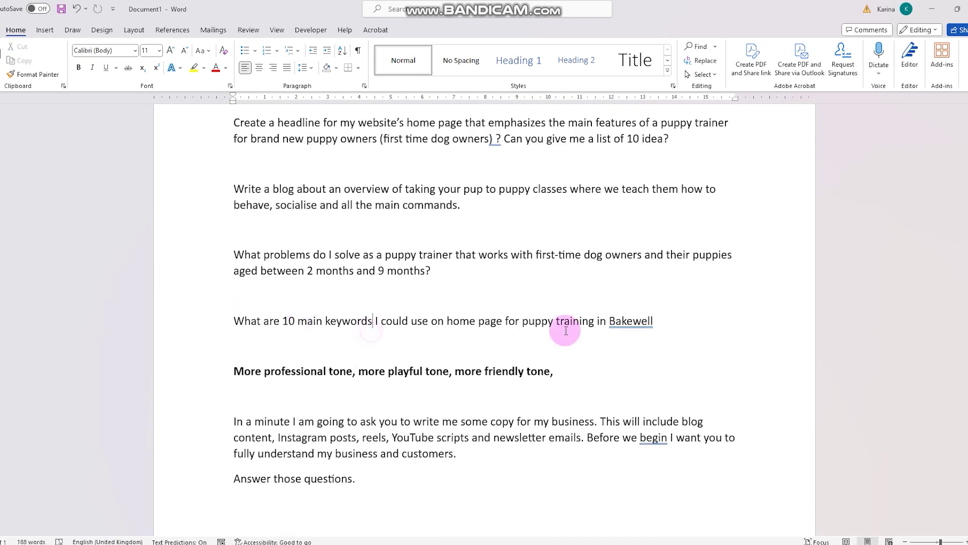
{"action": "left_click_drag", "start_coordinate": [665, 321], "coordinate": [237, 323]}
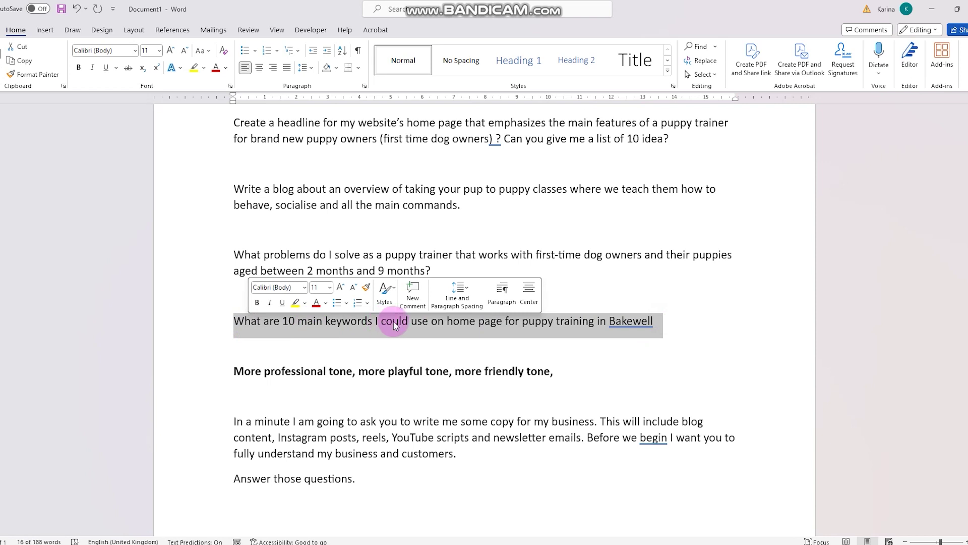
{"action": "left_click", "coordinate": [667, 320]}
{"action": "left_click_drag", "start_coordinate": [665, 321], "coordinate": [221, 326]}
{"action": "key", "text": "ctrl+c"}
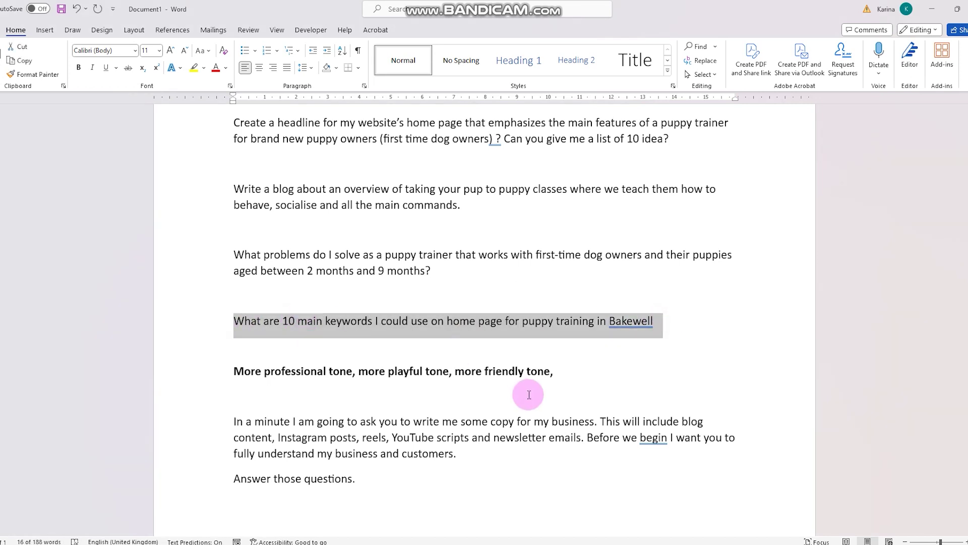
Switch to ChatGPT and send the copied question about 10 main home page keywords in the same conversation.
{"action": "key", "text": "alt+Tab"}
{"action": "key", "text": "ctrl+v"}
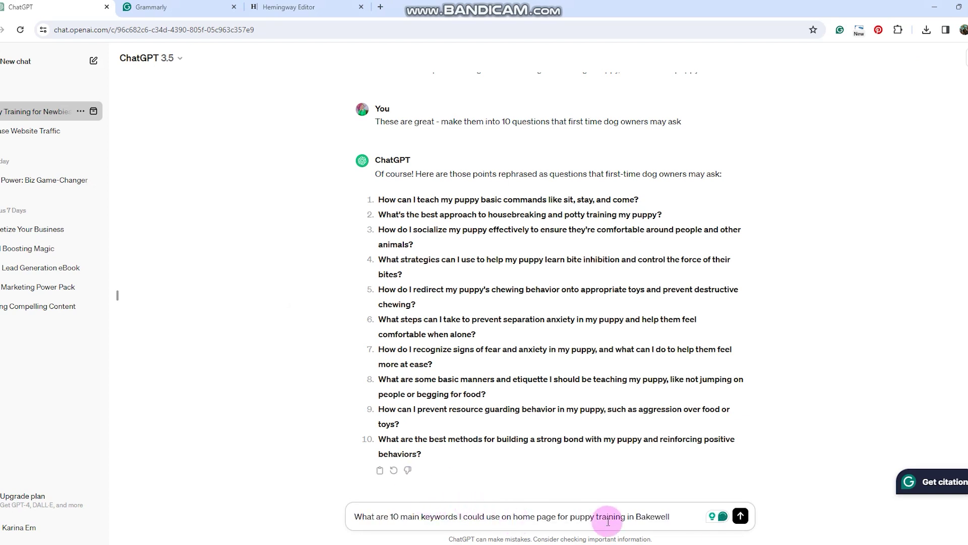
{"action": "left_click_drag", "start_coordinate": [677, 517], "coordinate": [574, 527]}
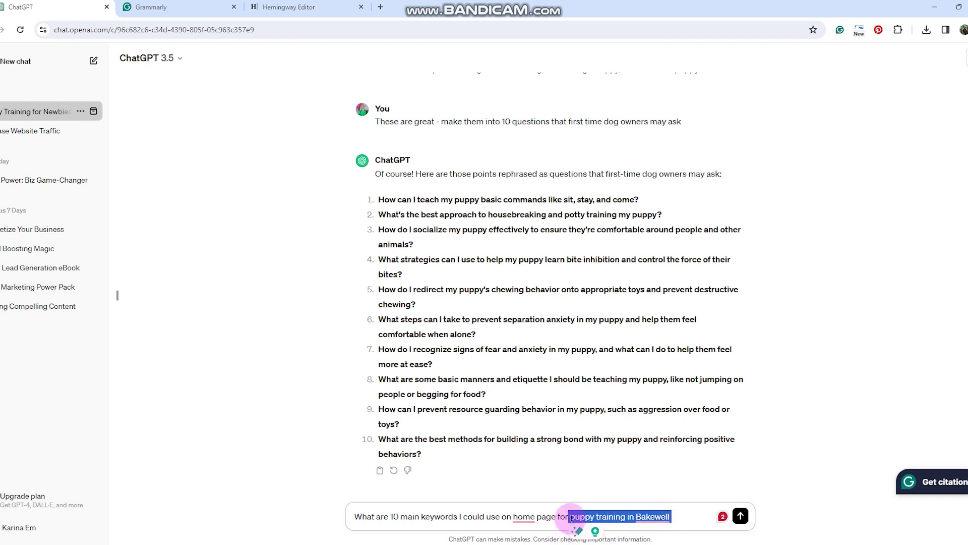
{"action": "left_click", "coordinate": [574, 514]}
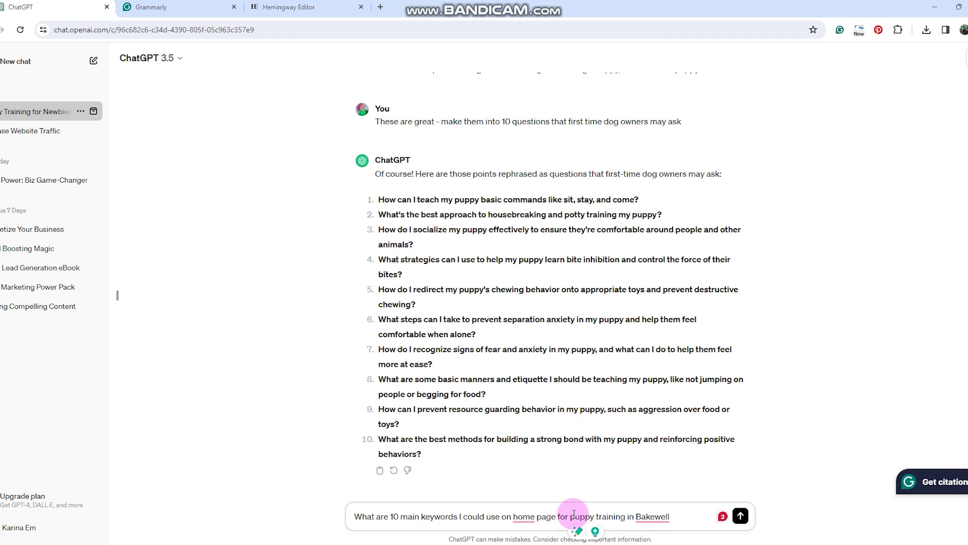
{"action": "left_click", "coordinate": [741, 515]}
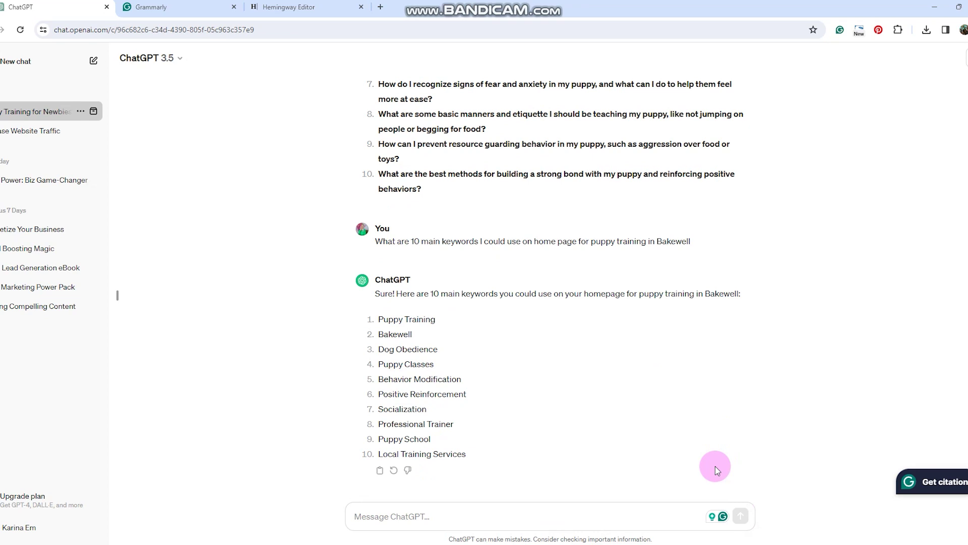
Send the keyword question again with the addition "- make sure that you keep the puppy training in Bakewell in those keywords to rank on Google".
{"action": "left_click", "coordinate": [400, 516]}
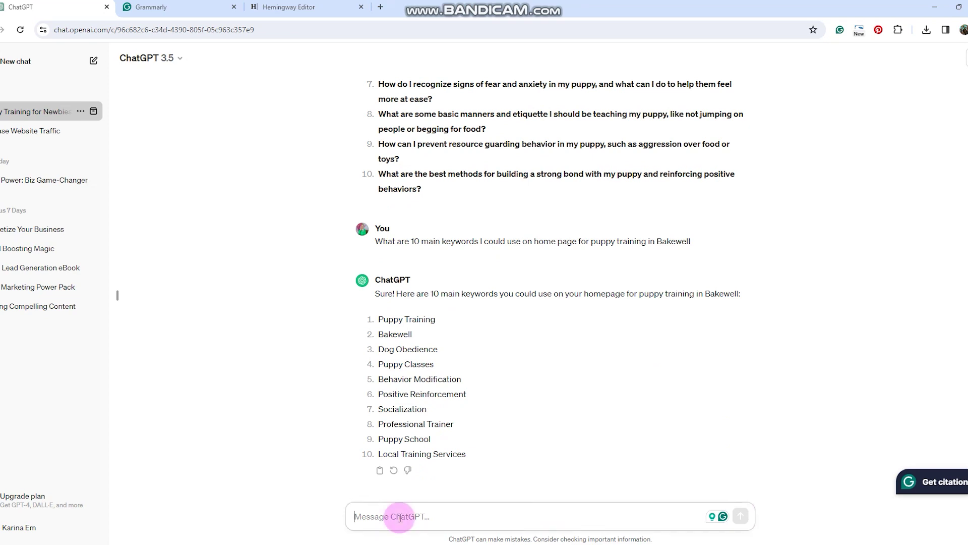
{"action": "key", "text": "ctrl+v"}
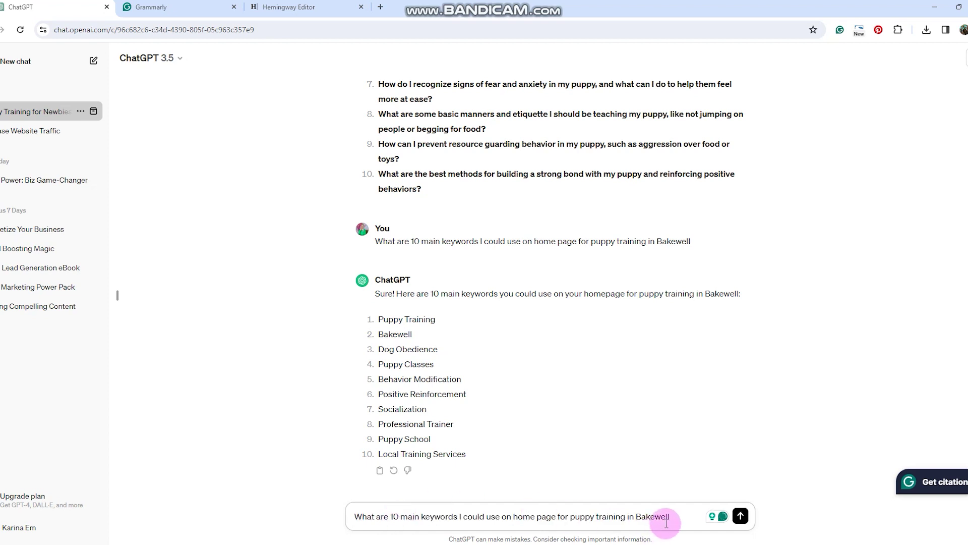
{"action": "type", "text": "- make su"}
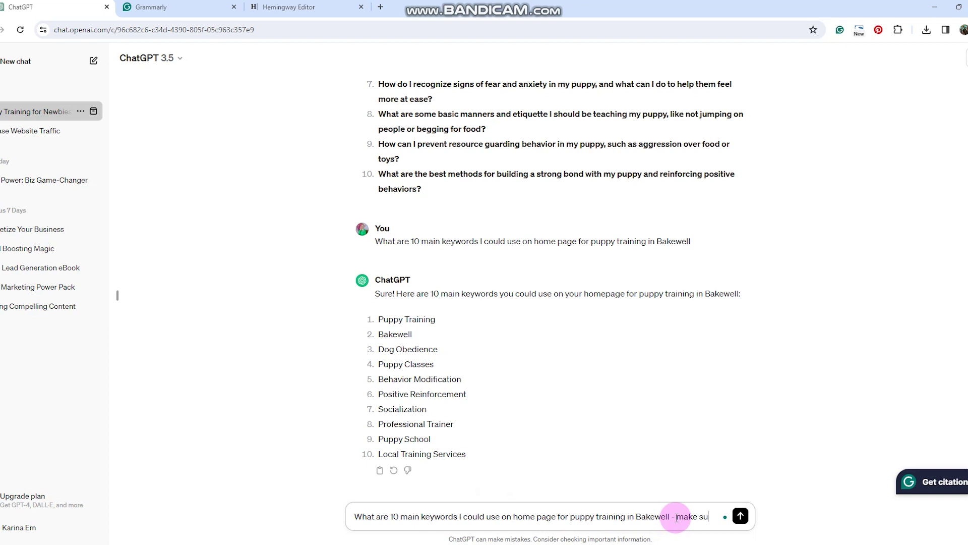
{"action": "type", "text": "re that uyo"}
{"action": "key", "text": "BackSpace"}
{"action": "key", "text": "BackSpace"}
{"action": "key", "text": "BackSpace"}
{"action": "type", "text": "you keep the pupp"}
{"action": "key", "text": "BackSpace"}
{"action": "key", "text": "BackSpace"}
{"action": "key", "text": "BackSpace"}
{"action": "type", "text": "uppy training in Bakewell in those keywords to rank on Google"}
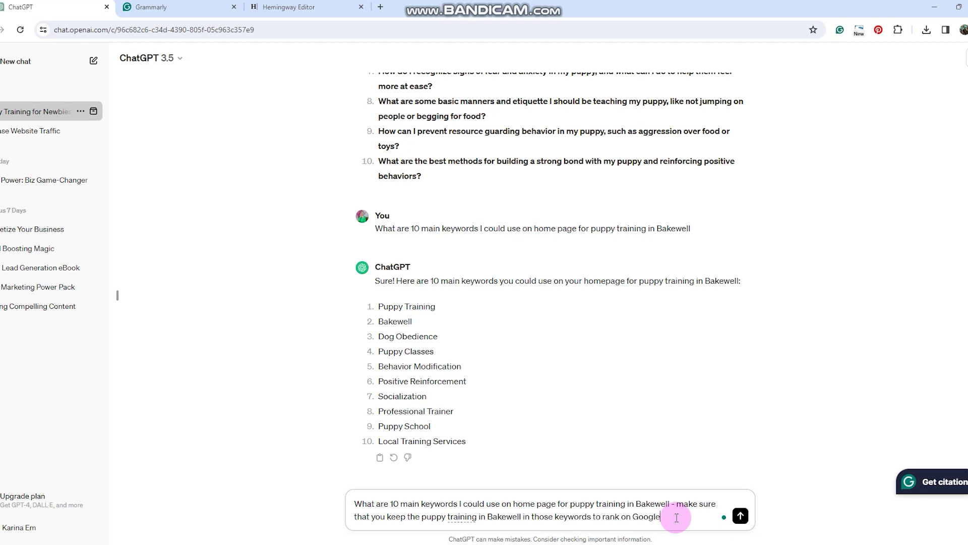
{"action": "key", "text": "Return"}
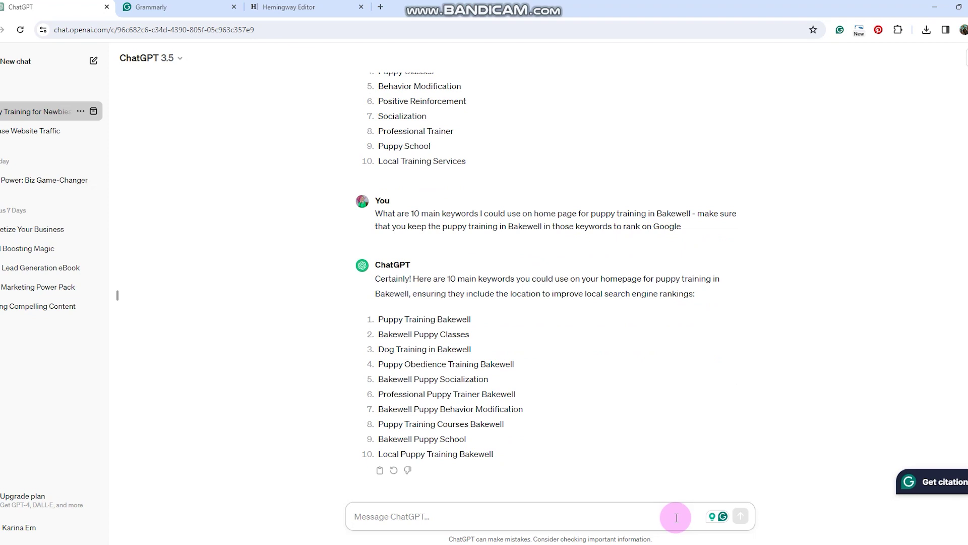
Look back at the earlier answer on the problems a puppy trainer solves and return to the latest keyword list.
{"action": "scroll", "coordinate": [676, 391], "scroll_direction": "up", "scroll_amount": 12}
{"action": "scroll", "coordinate": [530, 259], "scroll_direction": "up", "scroll_amount": 8}
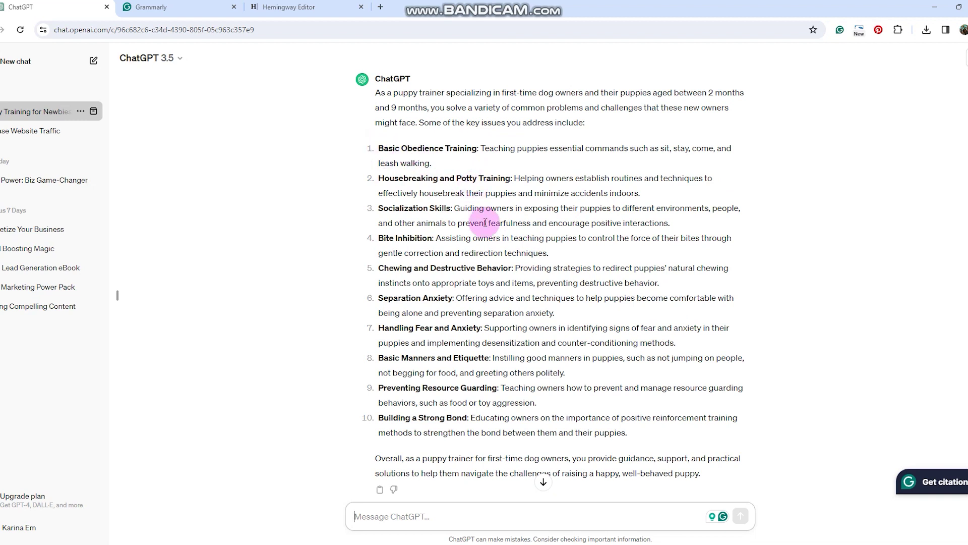
{"action": "scroll", "coordinate": [431, 231], "scroll_direction": "down", "scroll_amount": 2}
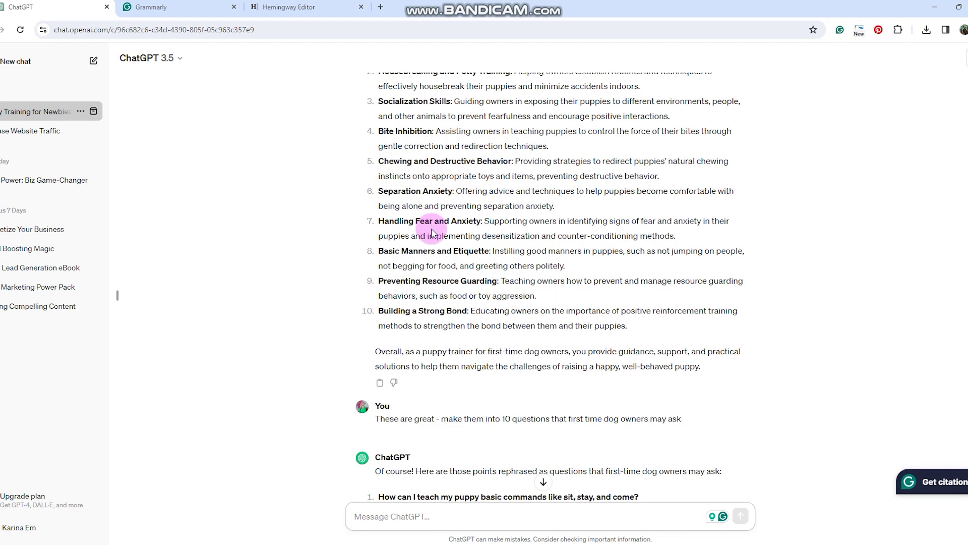
{"action": "scroll", "coordinate": [428, 234], "scroll_direction": "up", "scroll_amount": 3}
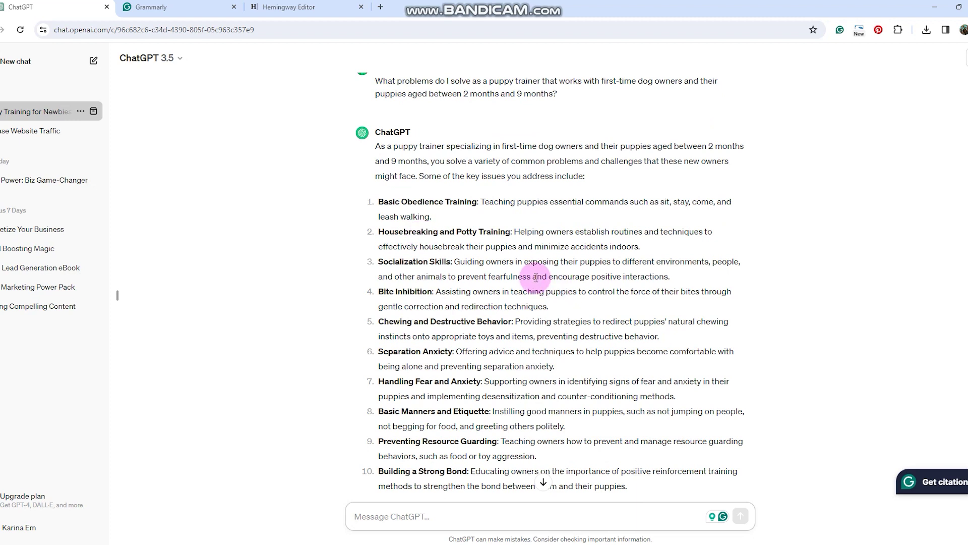
{"action": "scroll", "coordinate": [536, 291], "scroll_direction": "down", "scroll_amount": 15}
{"action": "scroll", "coordinate": [534, 289], "scroll_direction": "down", "scroll_amount": 6}
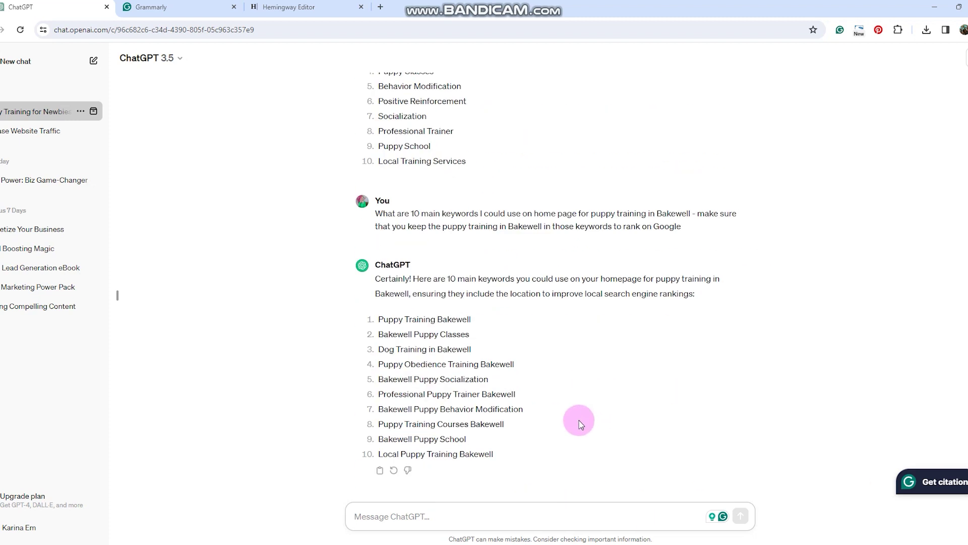
Switch to the Word document and highlight "more friendly tone" in the line of tone options.
{"action": "key", "text": "alt+Tab"}
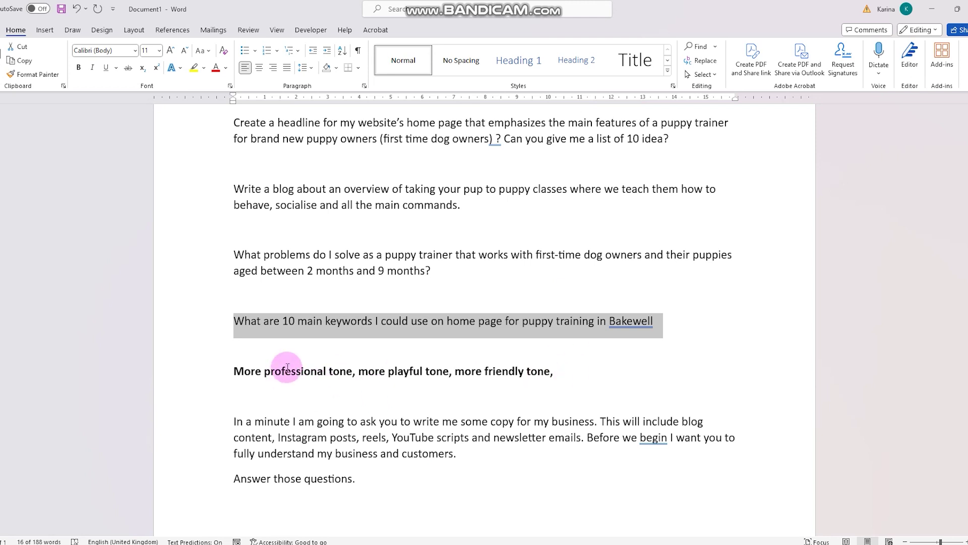
{"action": "left_click", "coordinate": [505, 345]}
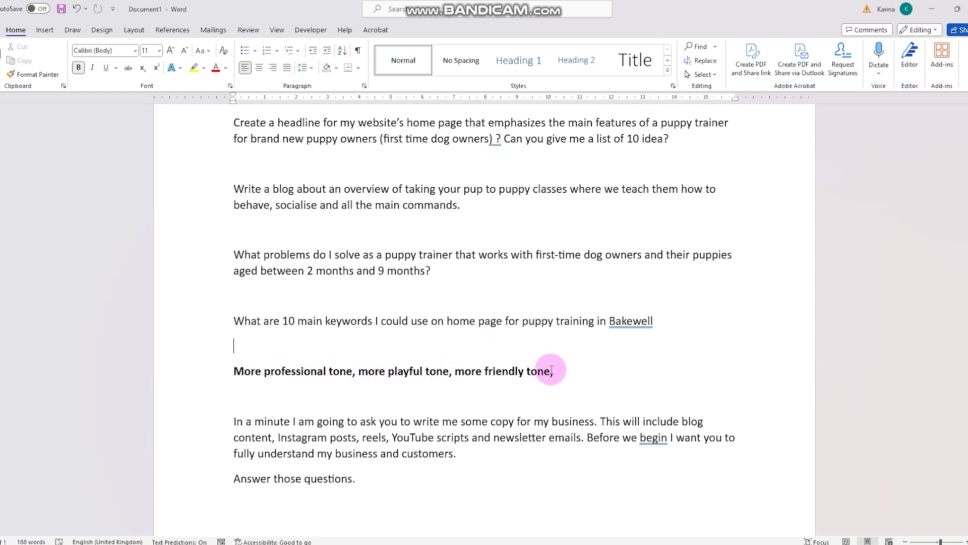
{"action": "left_click_drag", "start_coordinate": [551, 370], "coordinate": [454, 371]}
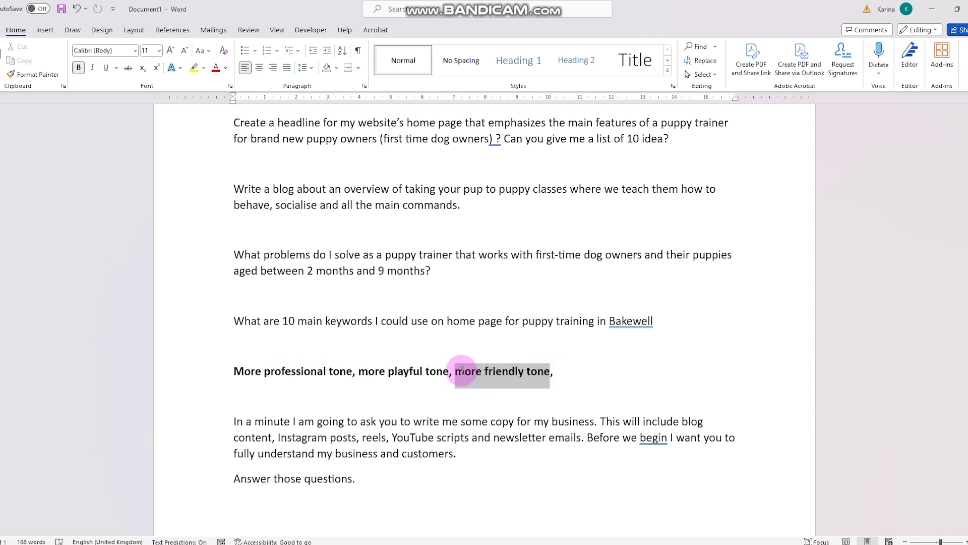
Switch to ChatGPT, review the earlier headlines and send the message "can you make the headlines we talked about earlier more playful?".
{"action": "left_click", "coordinate": [634, 542]}
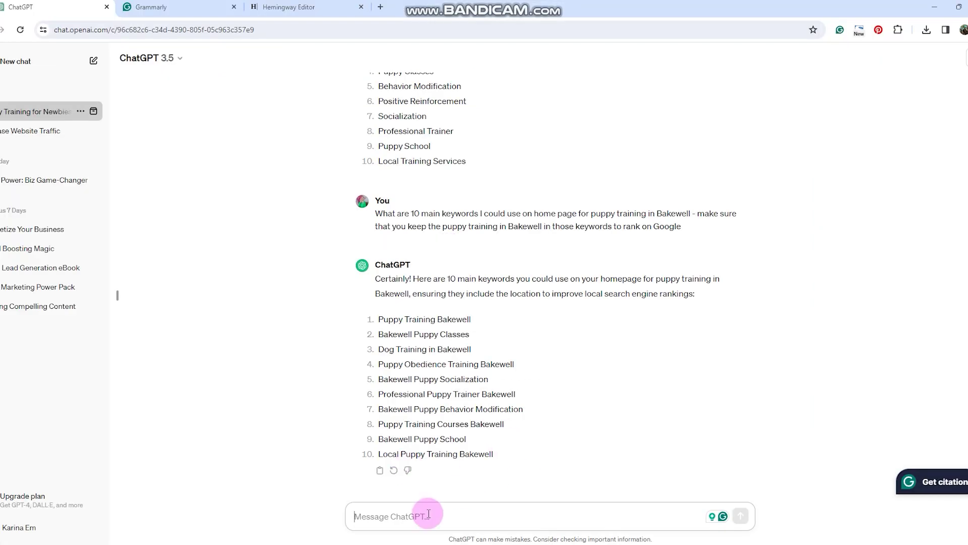
{"action": "scroll", "coordinate": [493, 314], "scroll_direction": "up", "scroll_amount": 3}
{"action": "scroll", "coordinate": [497, 327], "scroll_direction": "down", "scroll_amount": 3}
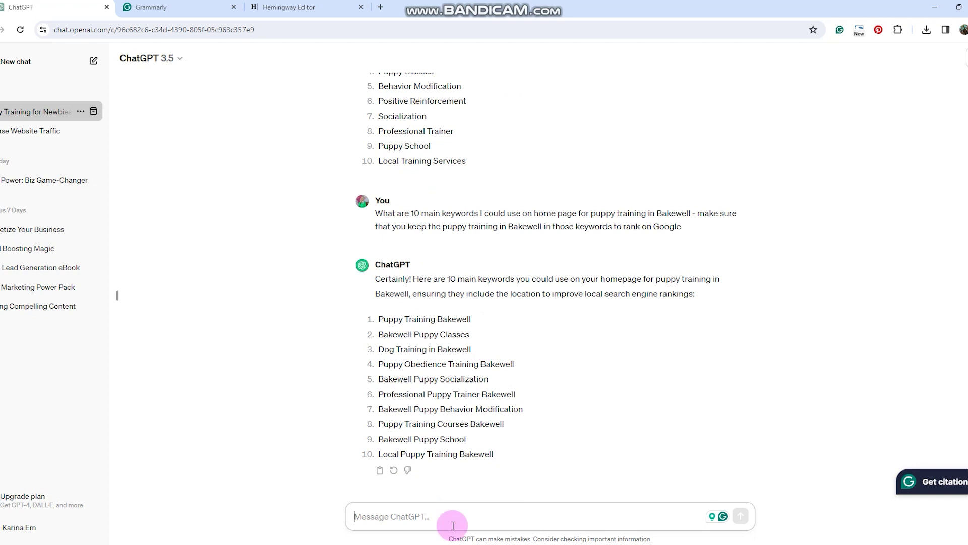
{"action": "scroll", "coordinate": [487, 372], "scroll_direction": "up", "scroll_amount": 8}
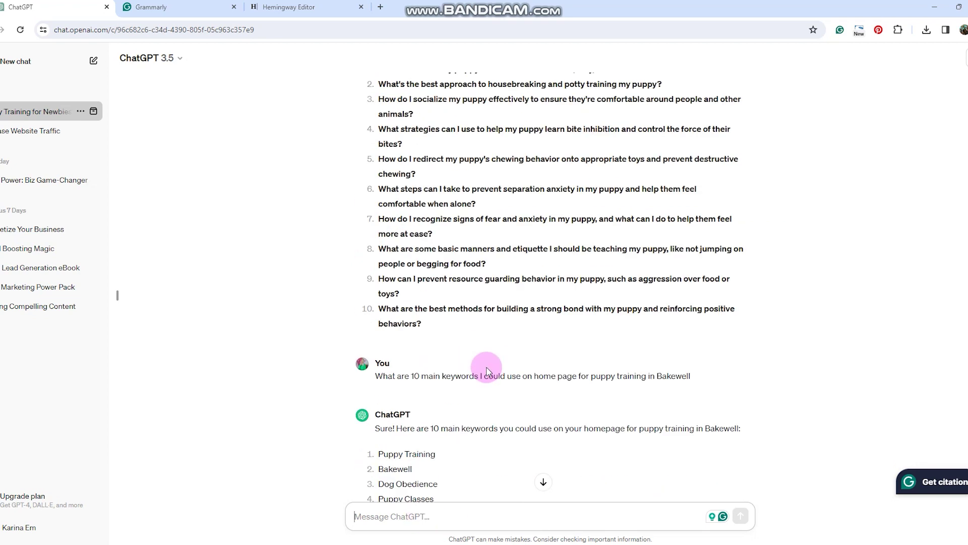
{"action": "scroll", "coordinate": [487, 371], "scroll_direction": "up", "scroll_amount": 6}
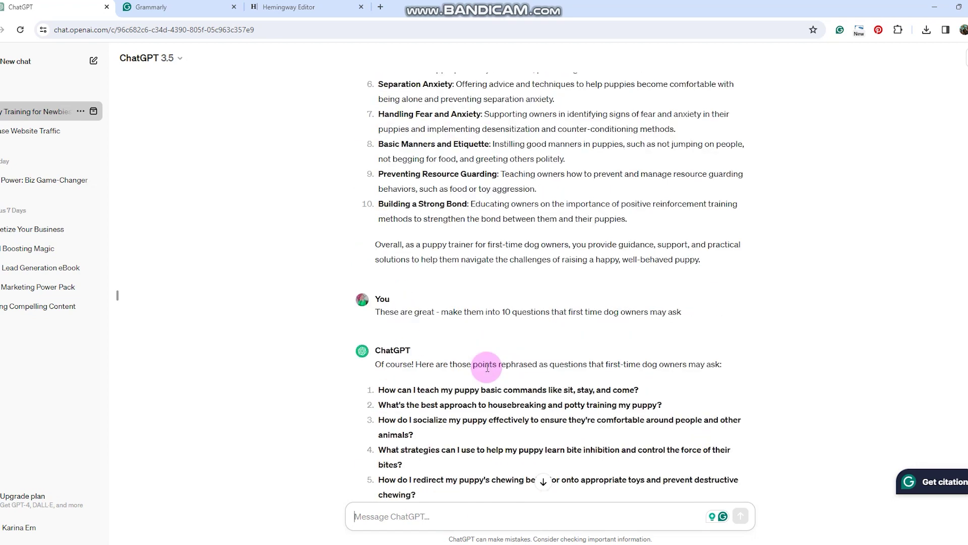
{"action": "scroll", "coordinate": [487, 369], "scroll_direction": "up", "scroll_amount": 10}
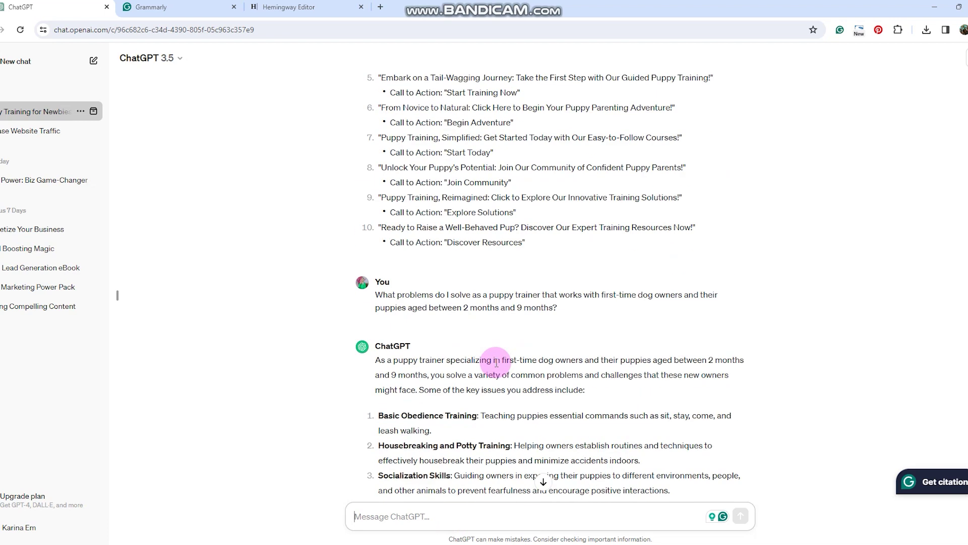
{"action": "scroll", "coordinate": [433, 283], "scroll_direction": "up", "scroll_amount": 5}
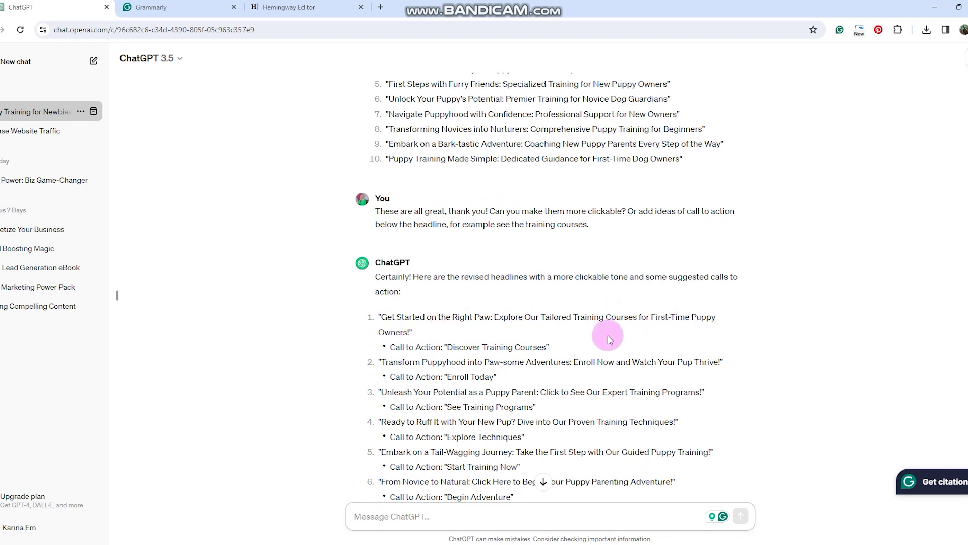
{"action": "left_click", "coordinate": [405, 515]}
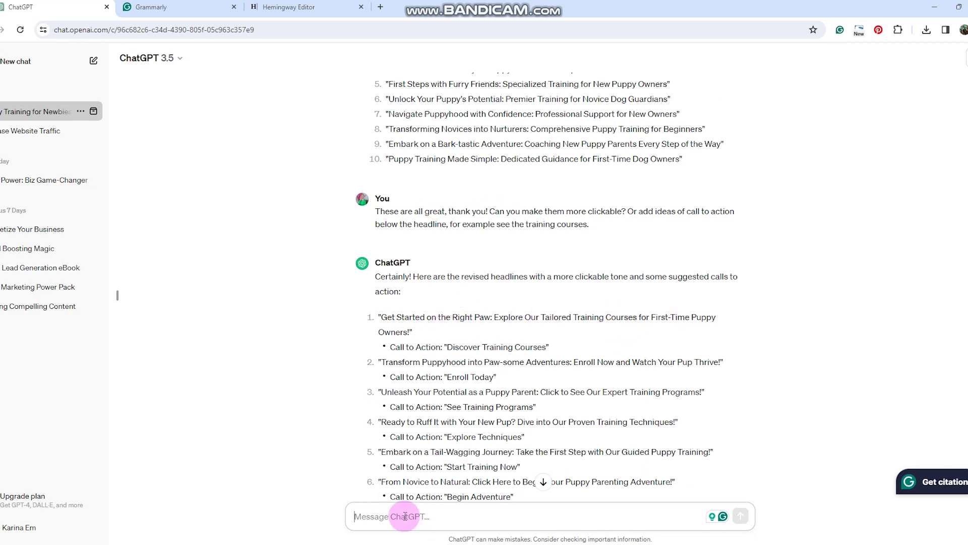
{"action": "type", "text": "can"}
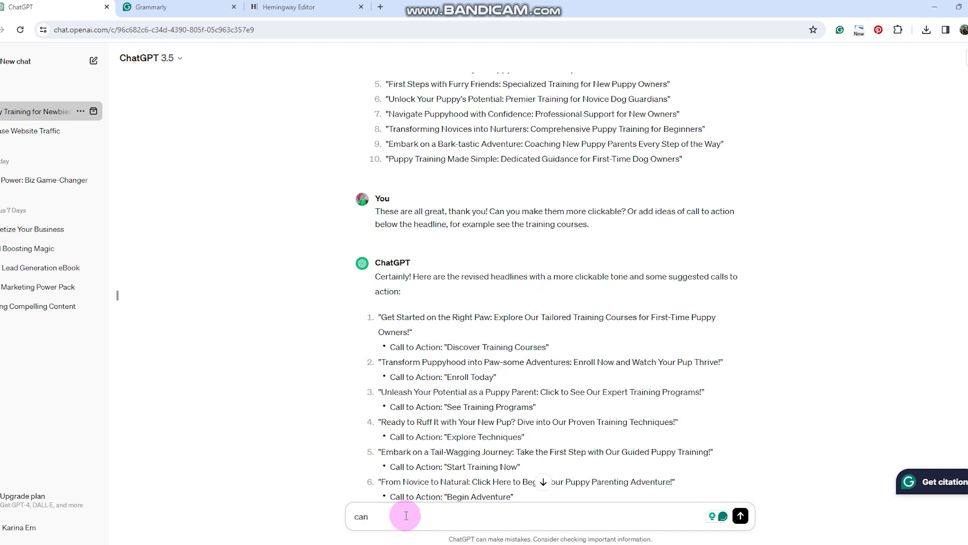
{"action": "type", "text": " you make the hea"}
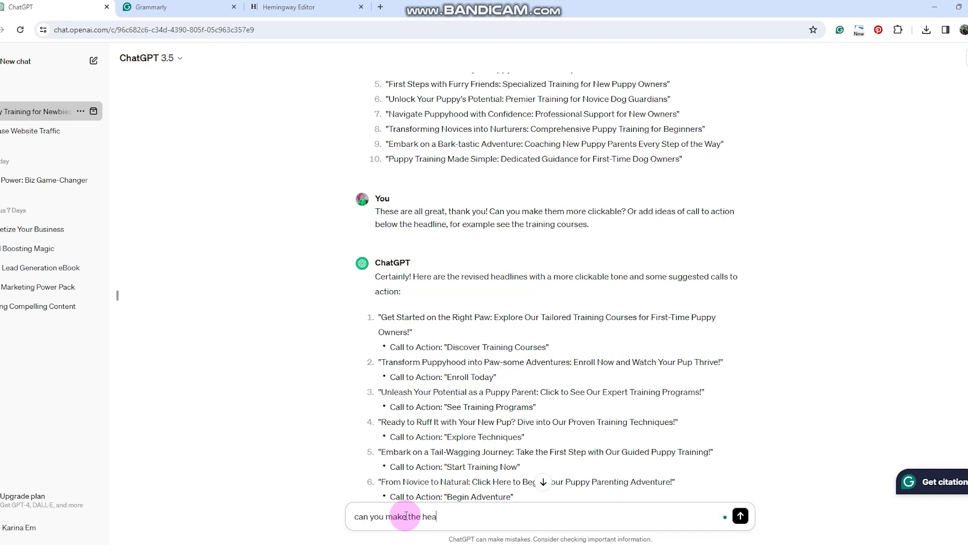
{"action": "type", "text": "dlines we talked about ear"}
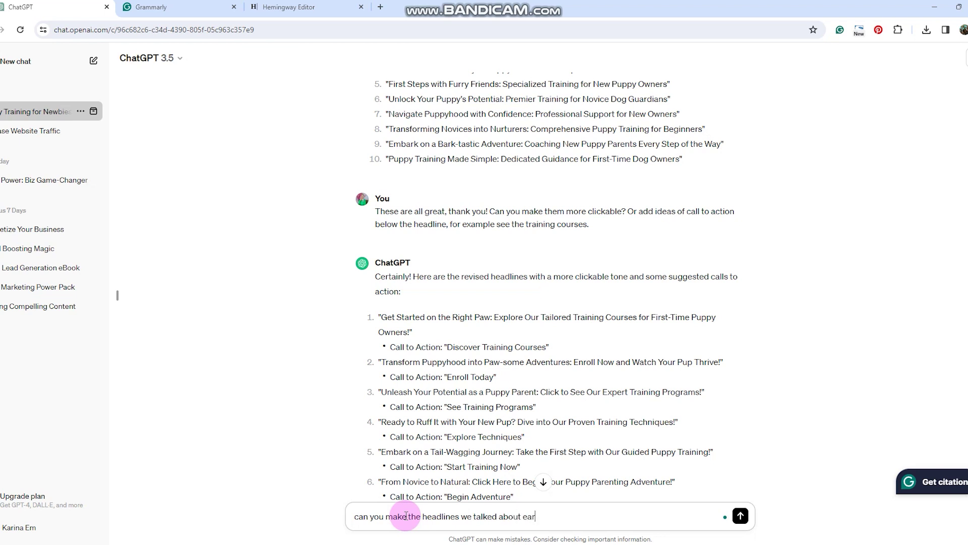
{"action": "type", "text": "lier more playful?"}
{"action": "key", "text": "Return"}
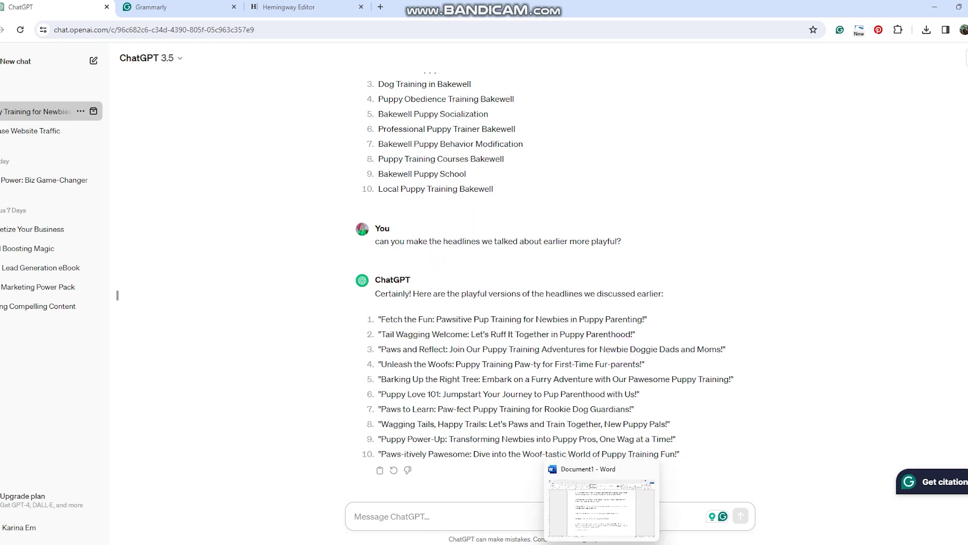
Switch to the Word document, clear the text selection and look over the prepared prompts.
{"action": "left_click", "coordinate": [602, 497]}
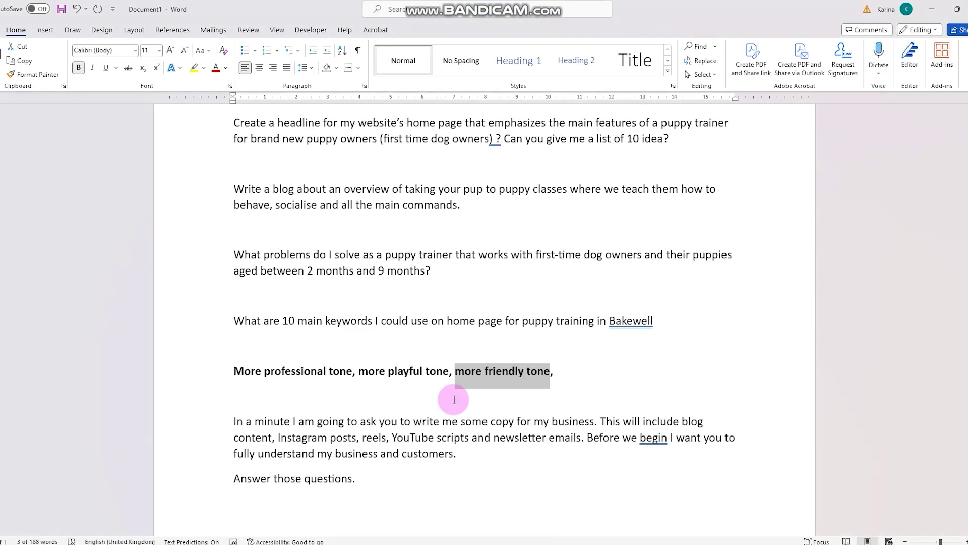
{"action": "left_click", "coordinate": [345, 422]}
{"action": "scroll", "coordinate": [346, 352], "scroll_direction": "up", "scroll_amount": 1}
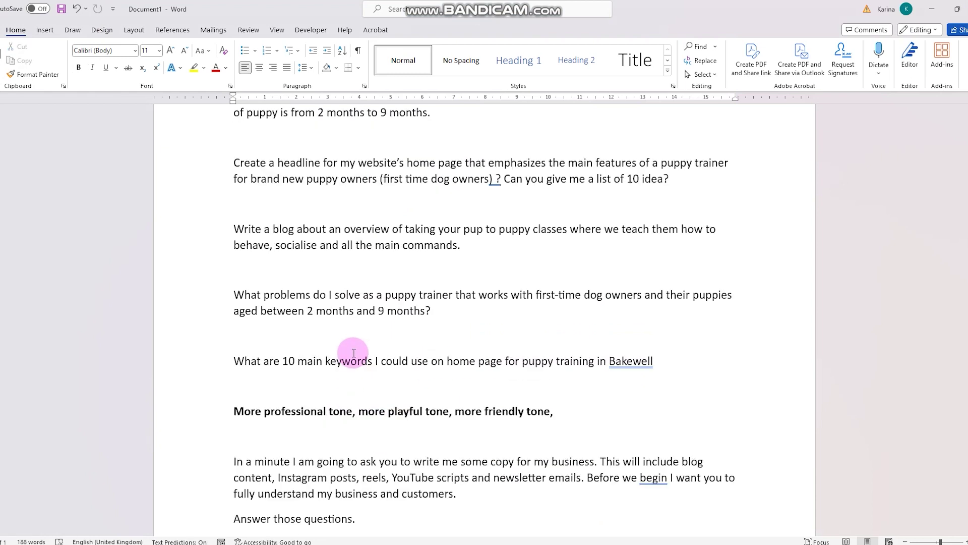
Switch to ChatGPT and ask for a list of 10 blog post headlines that would rank on Google's first page with "puppy training Bakewell" in them.
{"action": "key", "text": "alt+Tab"}
{"action": "left_click", "coordinate": [456, 516]}
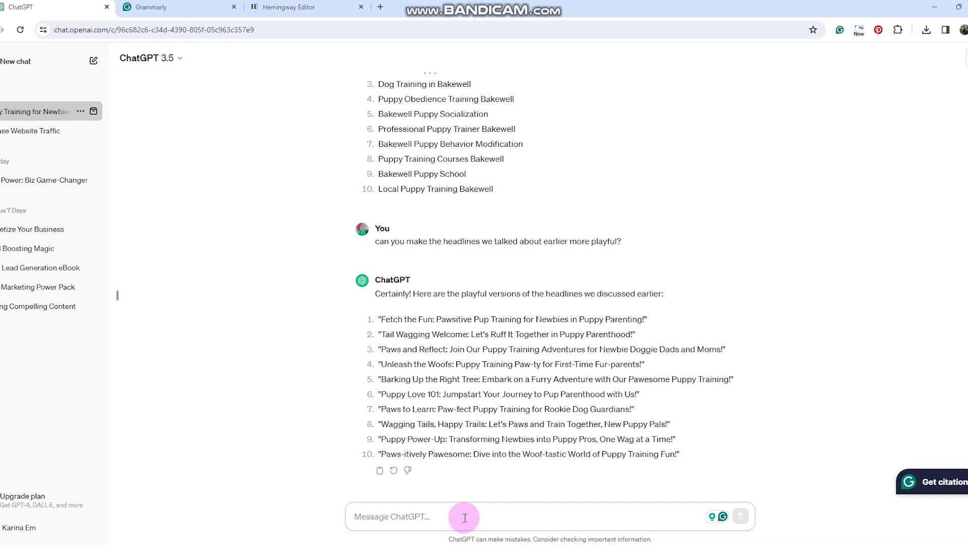
{"action": "type", "text": "Can you give me a lis"}
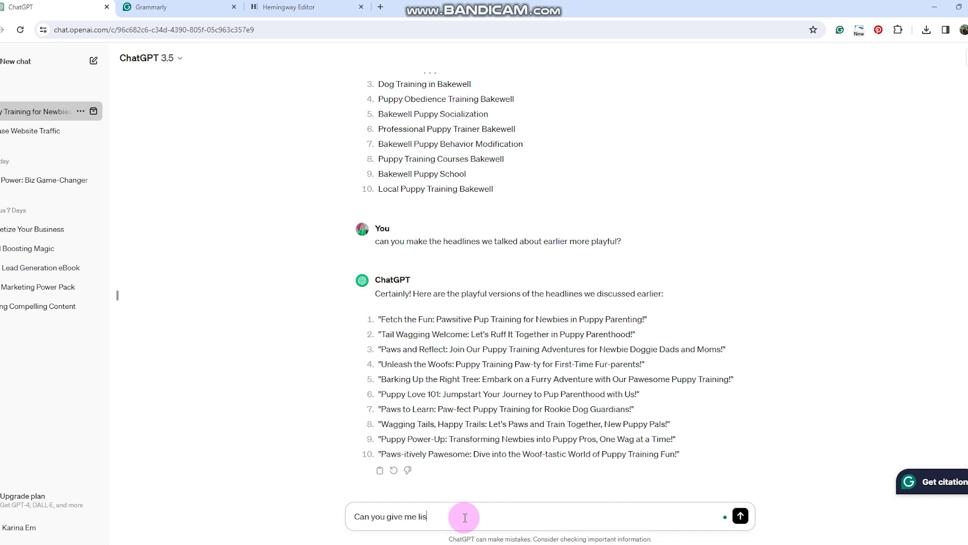
{"action": "type", "text": "t"}
{"action": "key", "text": "BackSpace"}
{"action": "key", "text": "BackSpace"}
{"action": "key", "text": "BackSpace"}
{"action": "key", "text": "BackSpace"}
{"action": "type", "text": "a list of 10 blog posts headlines that would rank on first page on Google"}
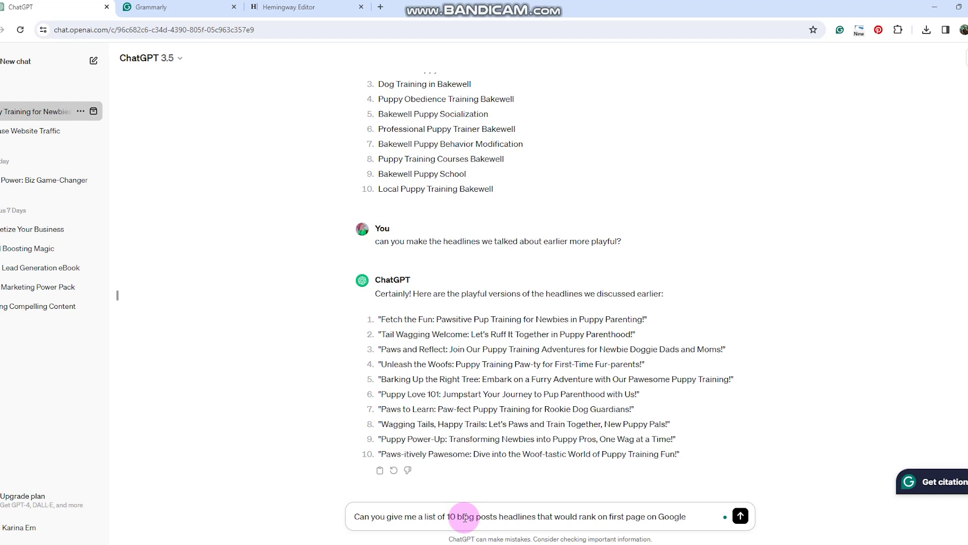
{"action": "type", "text": " with puppy trai"}
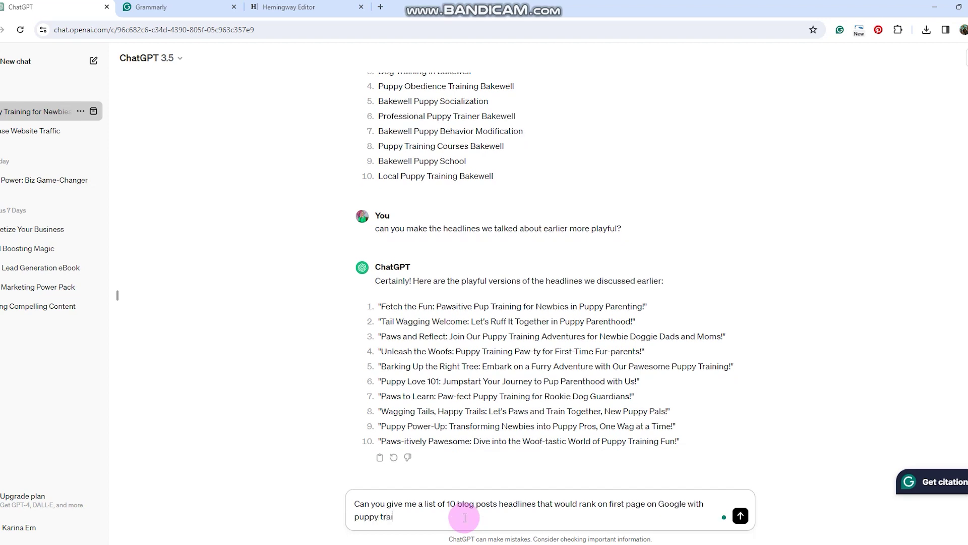
{"action": "type", "text": "ning bakewell in it?"}
{"action": "key", "text": "Return"}
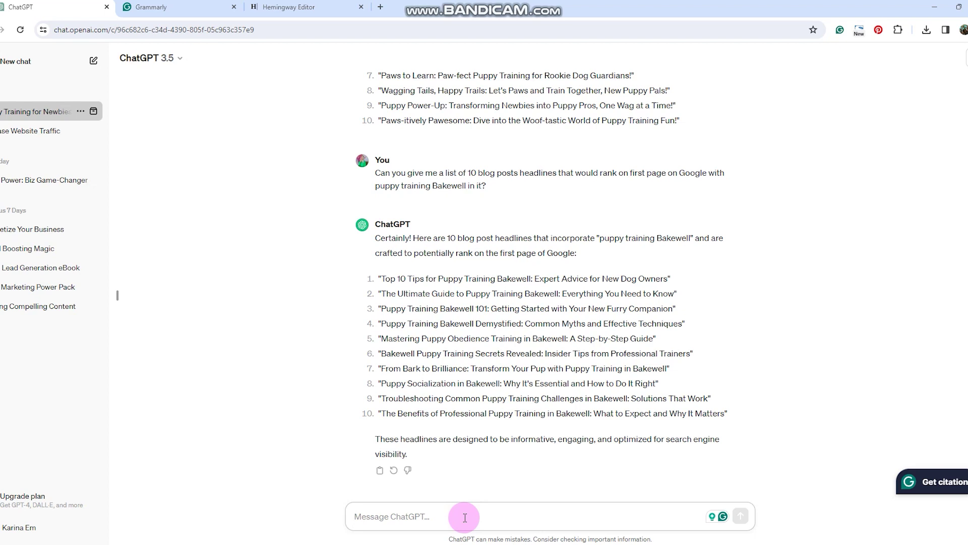
Send "Write a blog post for this:" followed by the copied headline "Top 10 Tips for Puppy Training Bakewell: Expert Advice for New Dog Owners".
{"action": "left_click", "coordinate": [465, 517]}
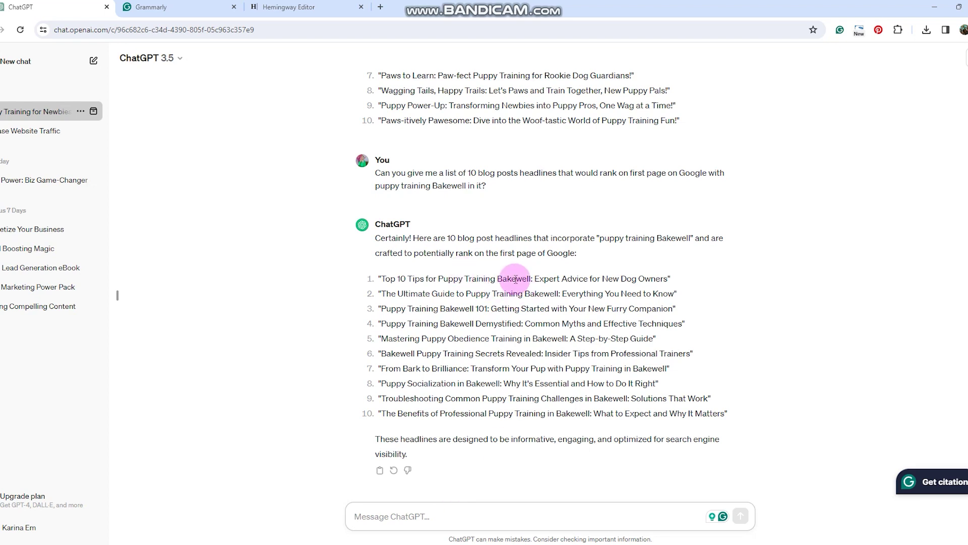
{"action": "left_click_drag", "start_coordinate": [382, 279], "coordinate": [667, 278]}
{"action": "key", "text": "ctrl+c"}
{"action": "left_click", "coordinate": [445, 513]}
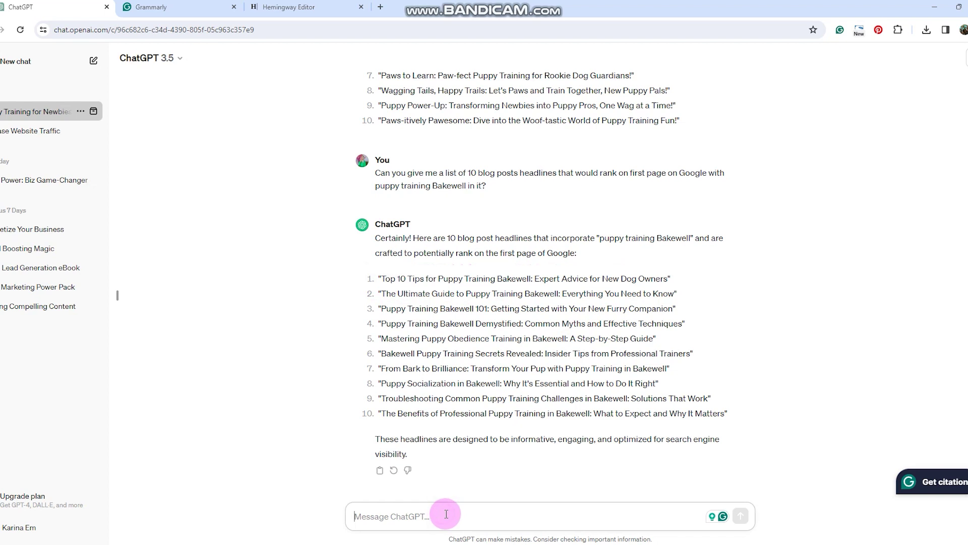
{"action": "type", "text": "Write a"}
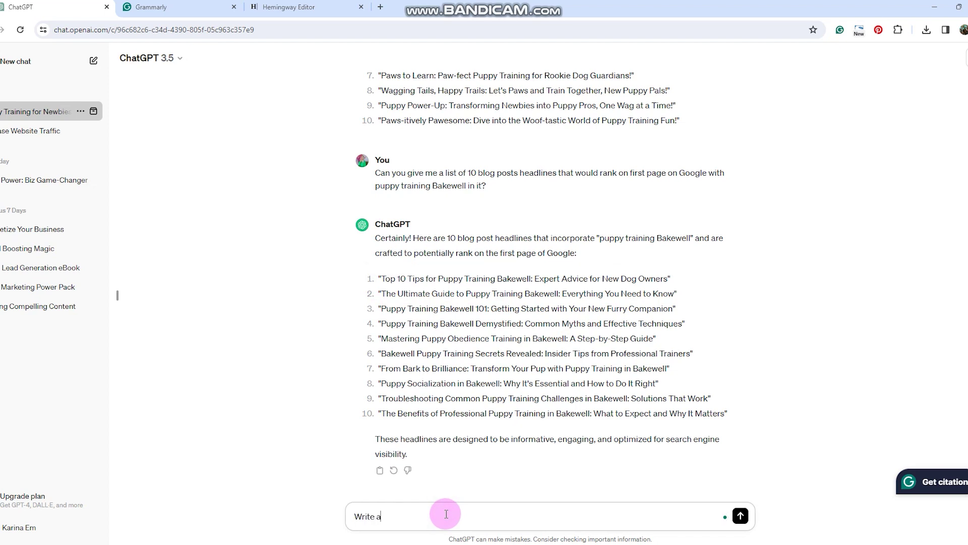
{"action": "type", "text": " blog post afor this:"}
{"action": "key", "text": "ctrl+v"}
{"action": "key", "text": "Return"}
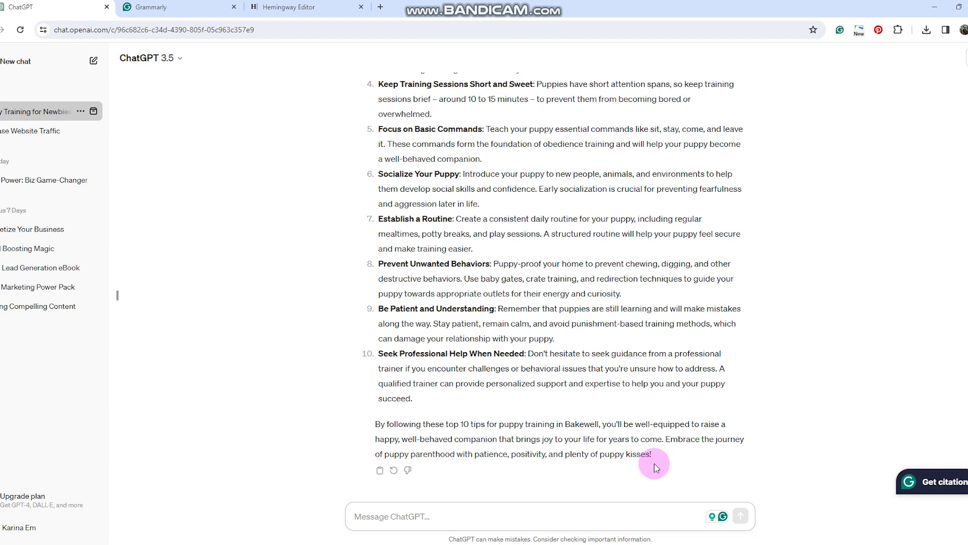
Copy the paragraph beginning "In a minute I am going to ask you" from the Word document into the ChatGPT message.
{"action": "key", "text": "alt+Tab"}
{"action": "scroll", "coordinate": [337, 388], "scroll_direction": "down", "scroll_amount": 3}
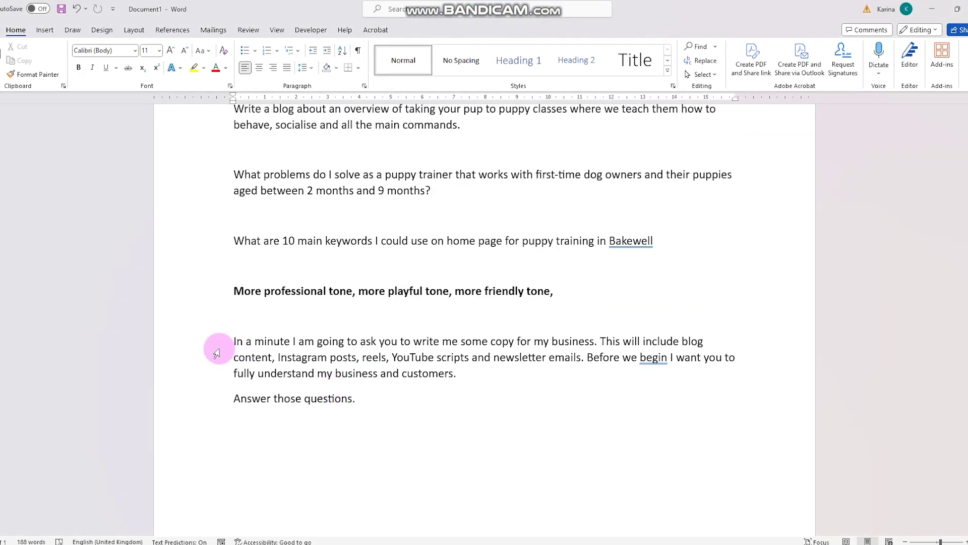
{"action": "left_click_drag", "start_coordinate": [232, 341], "coordinate": [486, 369]}
{"action": "key", "text": "ctrl+c"}
{"action": "key", "text": "alt+Tab"}
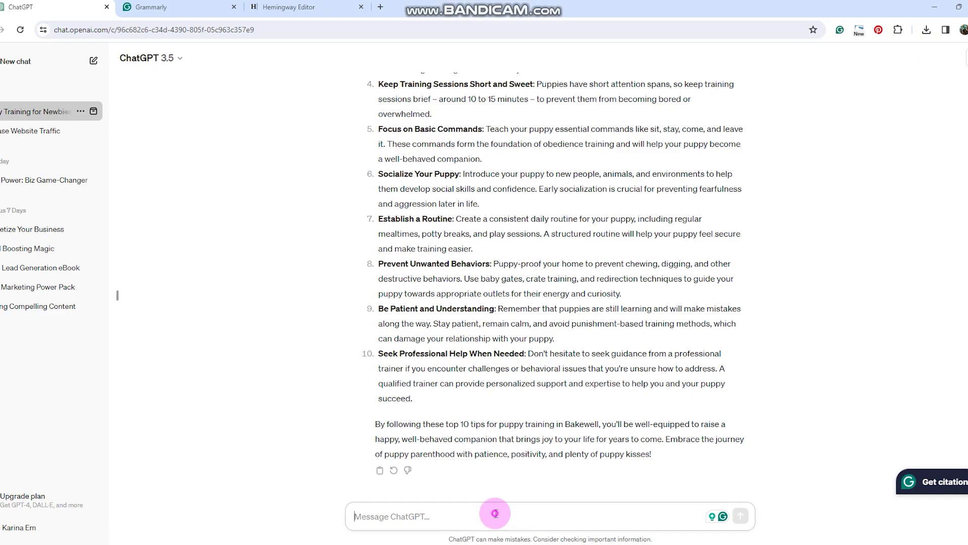
{"action": "left_click", "coordinate": [495, 512]}
{"action": "key", "text": "ctrl+v"}
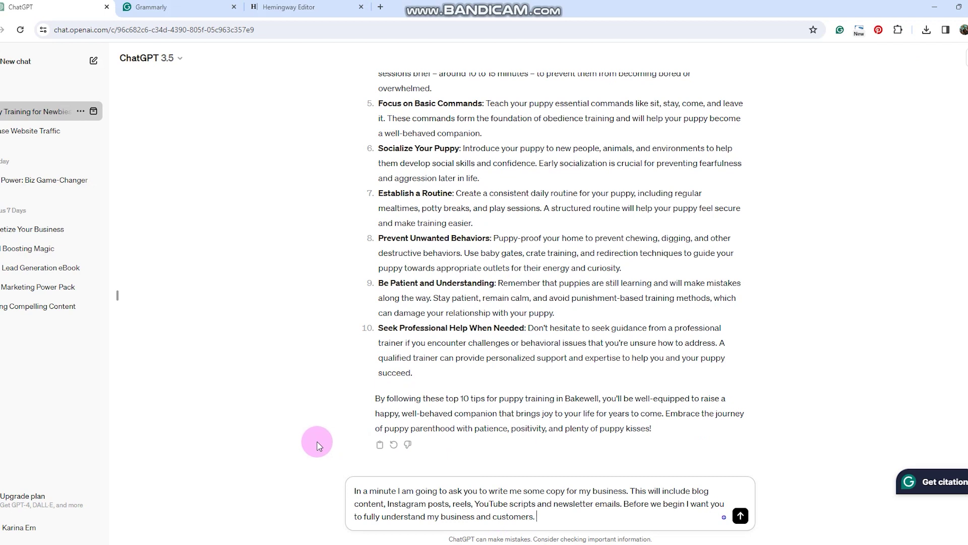
Append the "I'm a Puppy Trainer" business description from earlier in the chat to the message, send it and regenerate the answer.
{"action": "scroll", "coordinate": [454, 294], "scroll_direction": "up", "scroll_amount": 10}
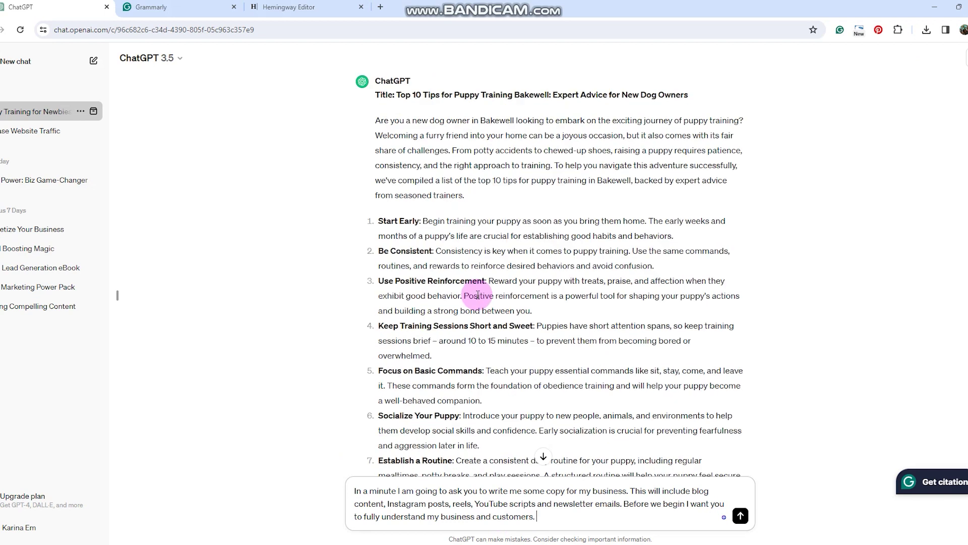
{"action": "scroll", "coordinate": [478, 295], "scroll_direction": "up", "scroll_amount": 20}
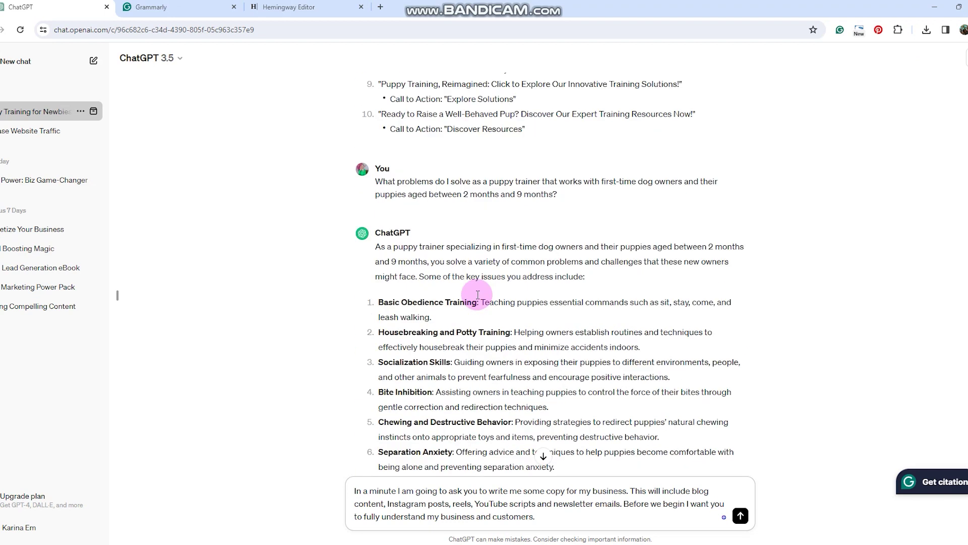
{"action": "scroll", "coordinate": [479, 297], "scroll_direction": "up", "scroll_amount": 2}
{"action": "left_click_drag", "start_coordinate": [375, 99], "coordinate": [523, 113]}
{"action": "scroll", "coordinate": [530, 141], "scroll_direction": "down", "scroll_amount": 15}
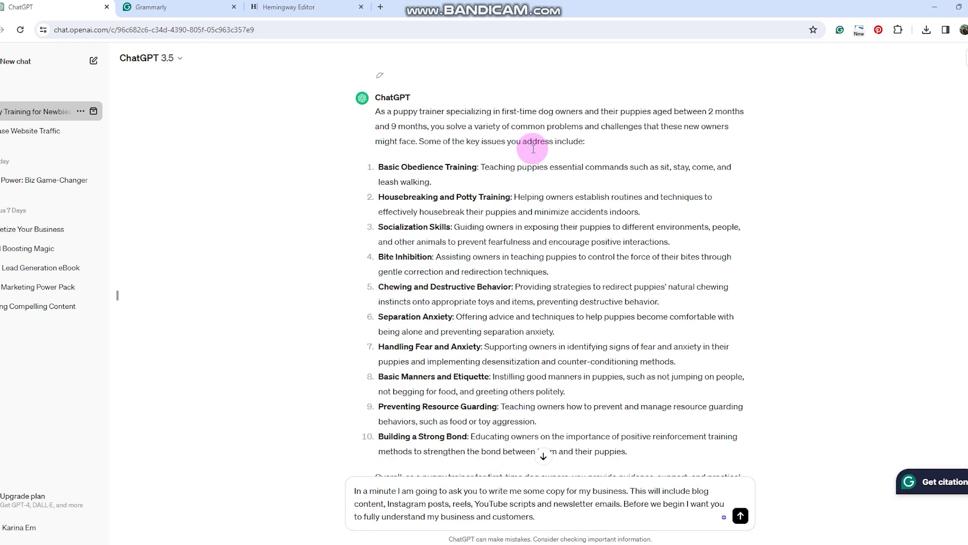
{"action": "scroll", "coordinate": [520, 337], "scroll_direction": "down", "scroll_amount": 4}
{"action": "left_click", "coordinate": [555, 517]}
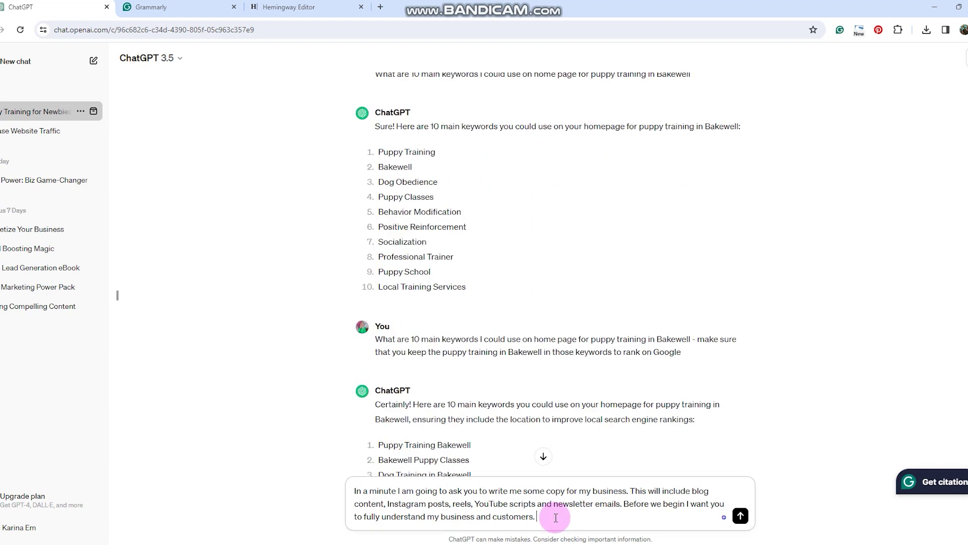
{"action": "key", "text": "ctrl+v"}
{"action": "left_click", "coordinate": [739, 515]}
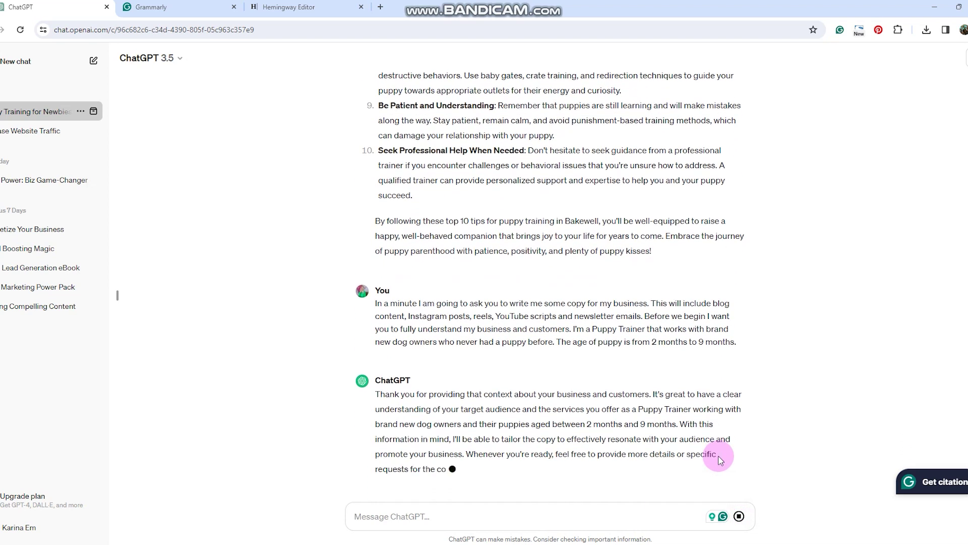
{"action": "left_click", "coordinate": [395, 468]}
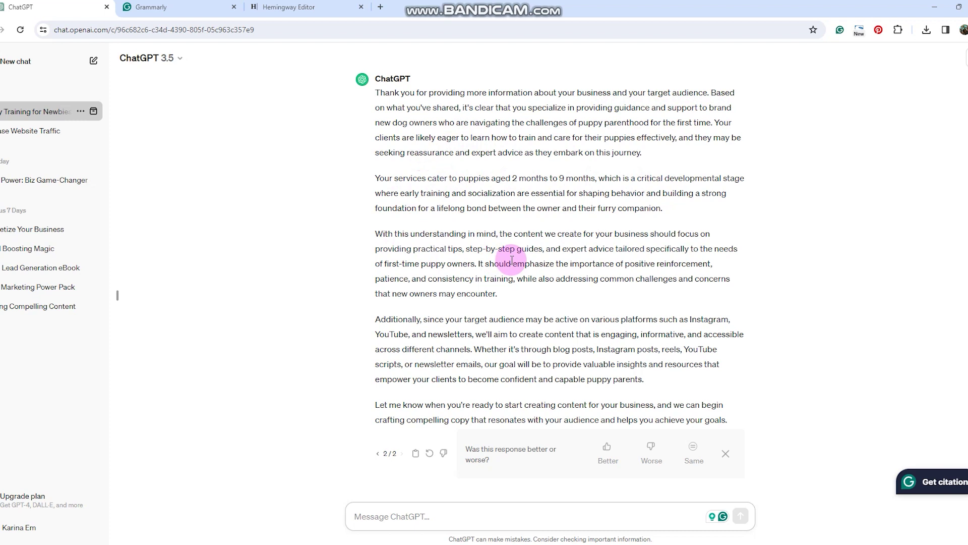
Switch to the Word document to check the next prompt.
{"action": "left_click", "coordinate": [583, 525]}
{"action": "key", "text": "alt+Tab"}
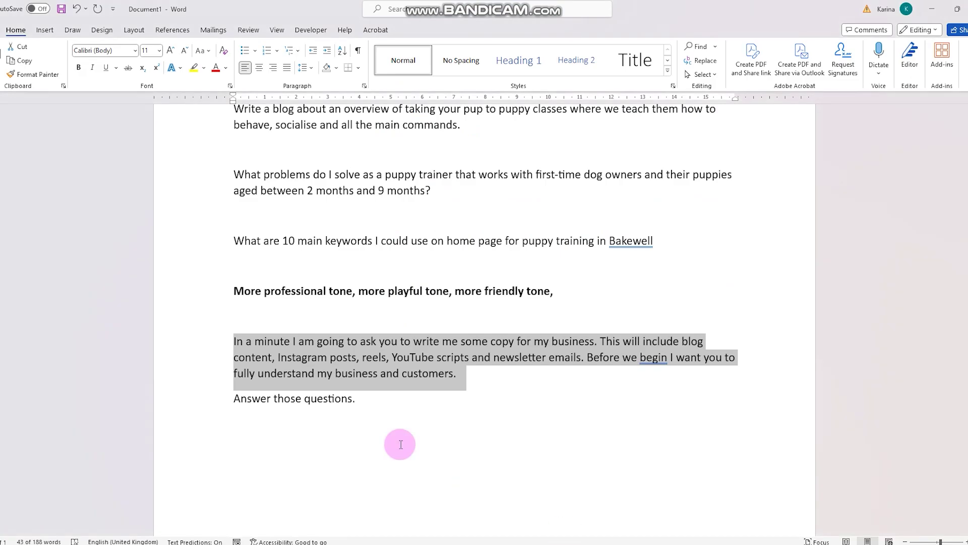
{"action": "mouse_move", "coordinate": [554, 544]}
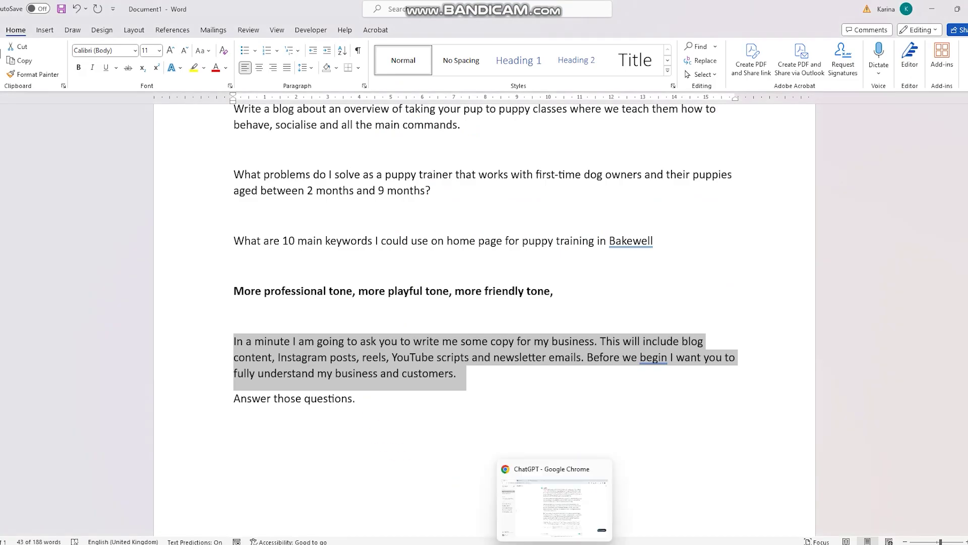
Return to ChatGPT, ask it to write 20 questions the target audience keeps asking, and follow up with "Answer those questions".
{"action": "left_click", "coordinate": [504, 511]}
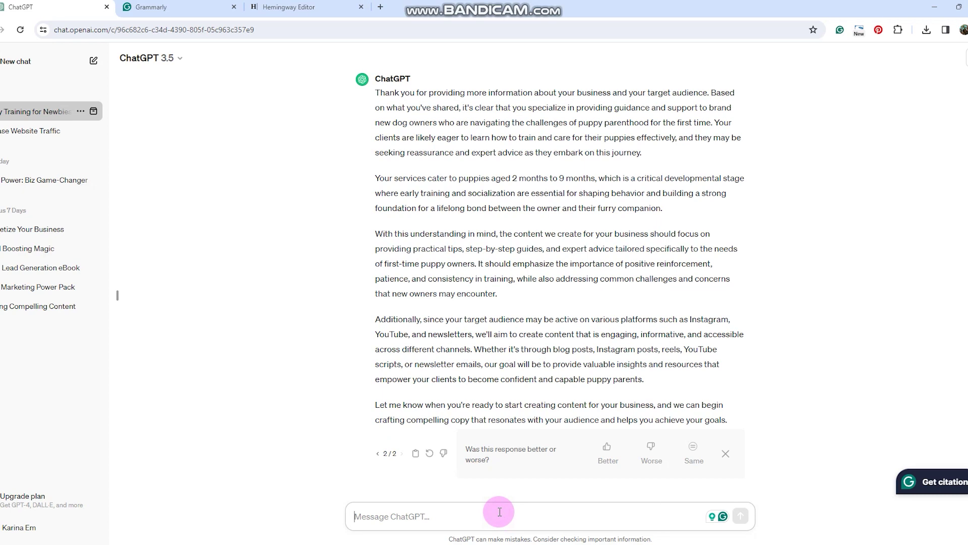
{"action": "type", "text": "c"}
{"action": "type", "text": "n you"}
{"action": "key", "text": "BackSpace"}
{"action": "key", "text": "BackSpace"}
{"action": "key", "text": "BackSpace"}
{"action": "key", "text": "BackSpace"}
{"action": "key", "text": "BackSpace"}
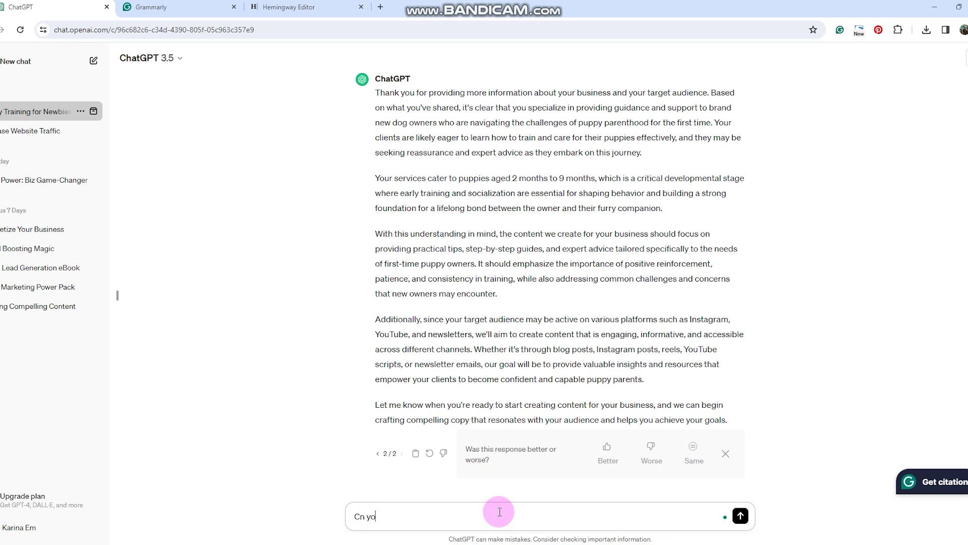
{"action": "type", "text": "an you write 20 questions that my target audience keep"}
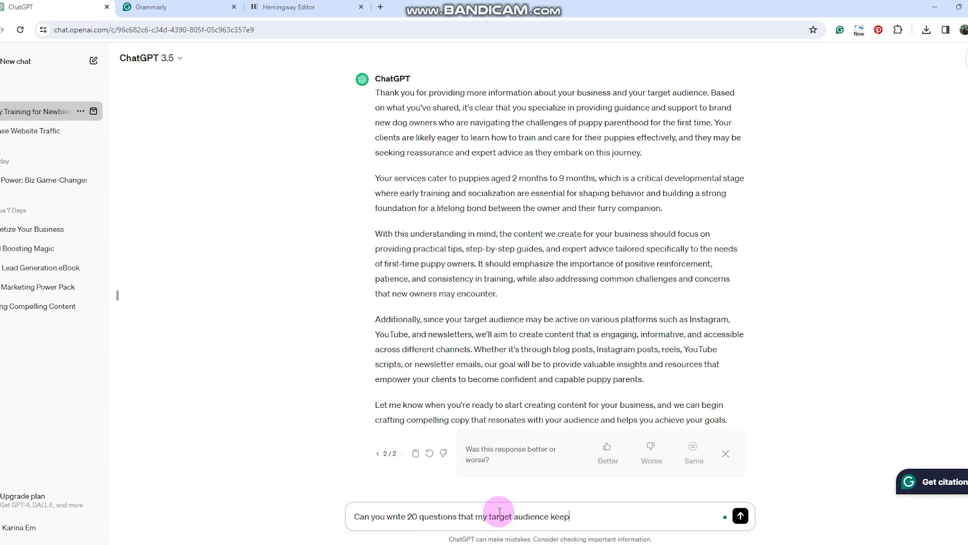
{"action": "key", "text": "Return"}
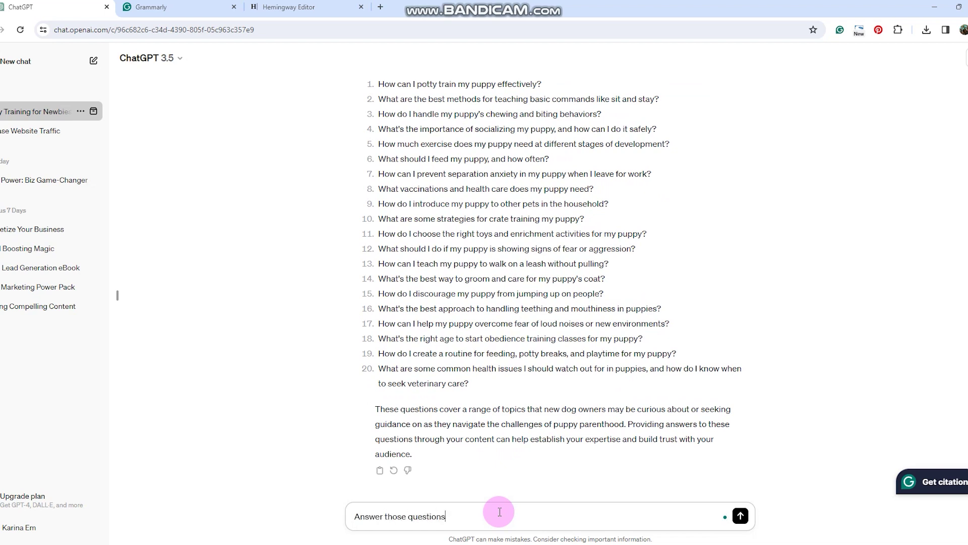
{"action": "key", "text": "Return"}
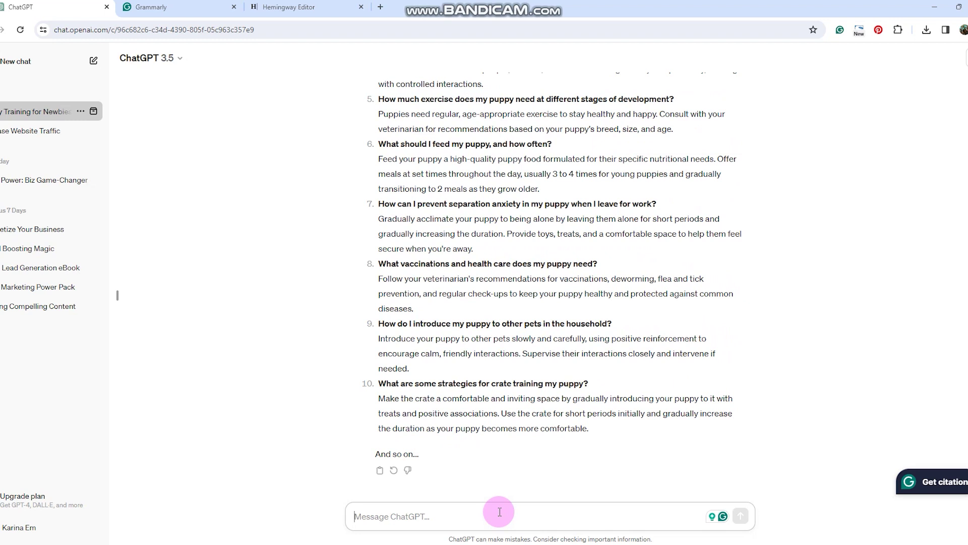
Copy the whole "Top 10 Tips for Puppy Training Bakewell" blog post from the chat into the empty Grammarly document.
{"action": "scroll", "coordinate": [580, 262], "scroll_direction": "up", "scroll_amount": 15}
{"action": "scroll", "coordinate": [519, 250], "scroll_direction": "up", "scroll_amount": 10}
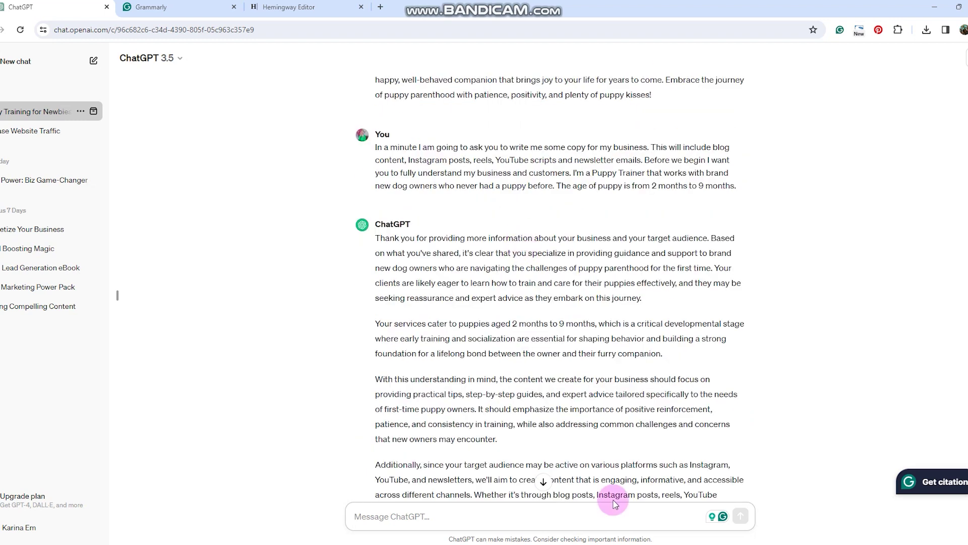
{"action": "scroll", "coordinate": [454, 274], "scroll_direction": "up", "scroll_amount": 15}
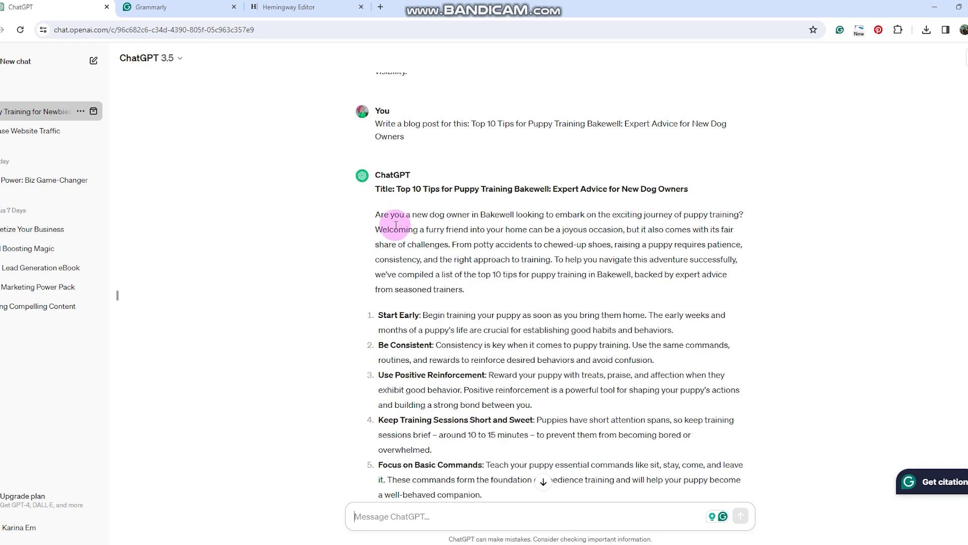
{"action": "left_click_drag", "start_coordinate": [396, 189], "coordinate": [681, 363]}
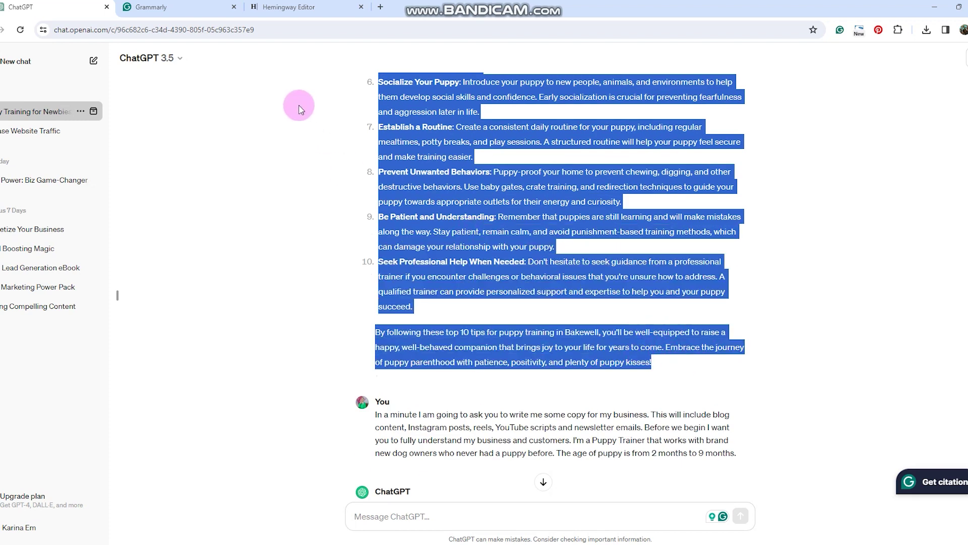
{"action": "left_click", "coordinate": [162, 8]}
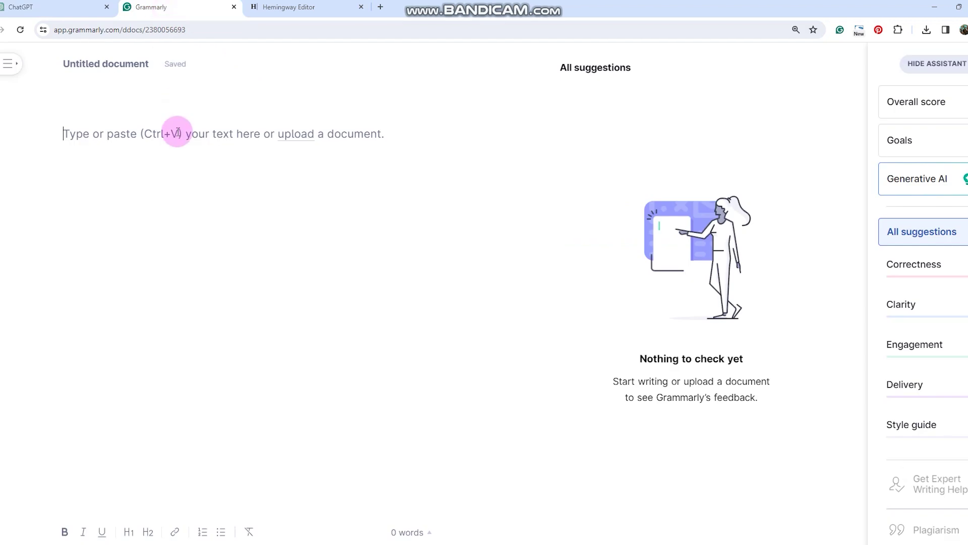
{"action": "key", "text": "ctrl+v"}
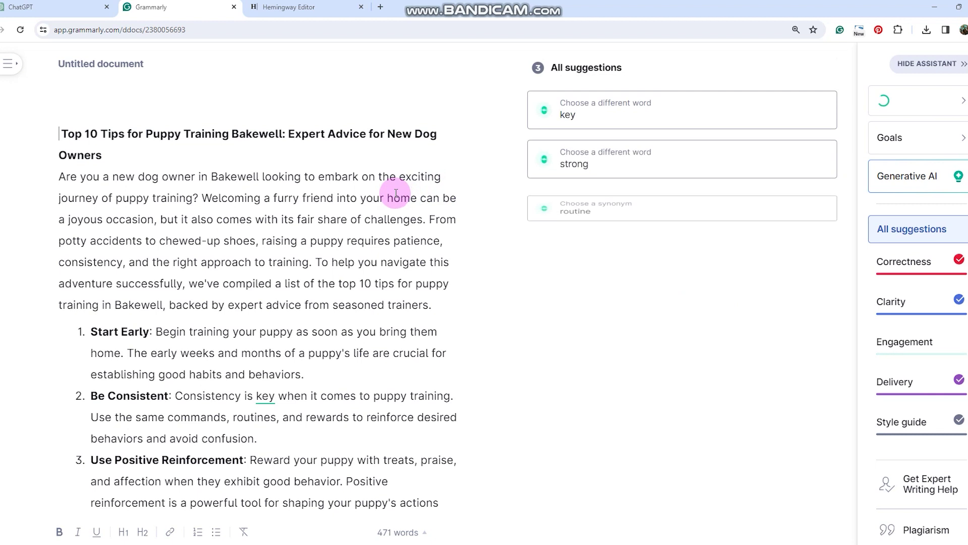
Review Grammarly's suggestions throughout the pasted blog post, including the wording suggestion for "as soon as".
{"action": "scroll", "coordinate": [373, 191], "scroll_direction": "down", "scroll_amount": 4}
{"action": "scroll", "coordinate": [278, 193], "scroll_direction": "down", "scroll_amount": 15}
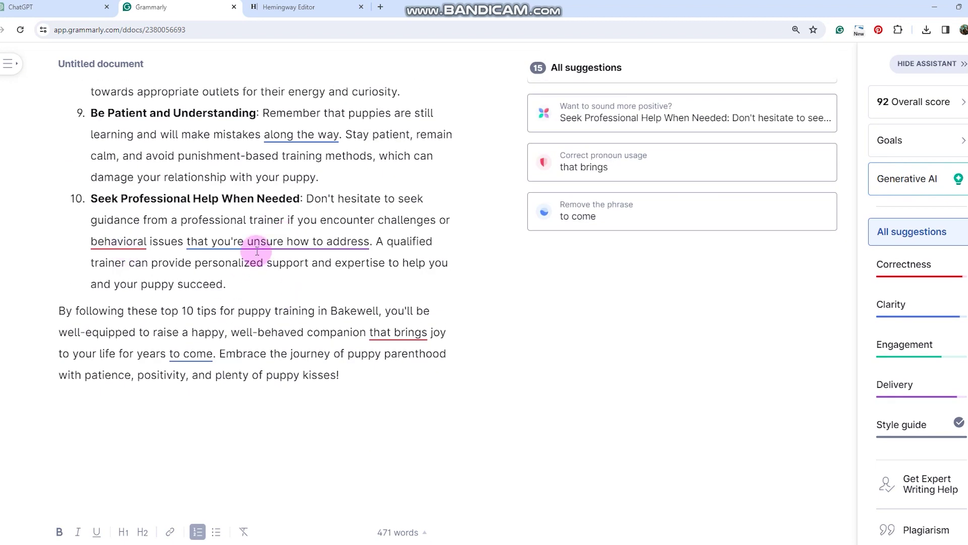
{"action": "scroll", "coordinate": [246, 248], "scroll_direction": "up", "scroll_amount": 15}
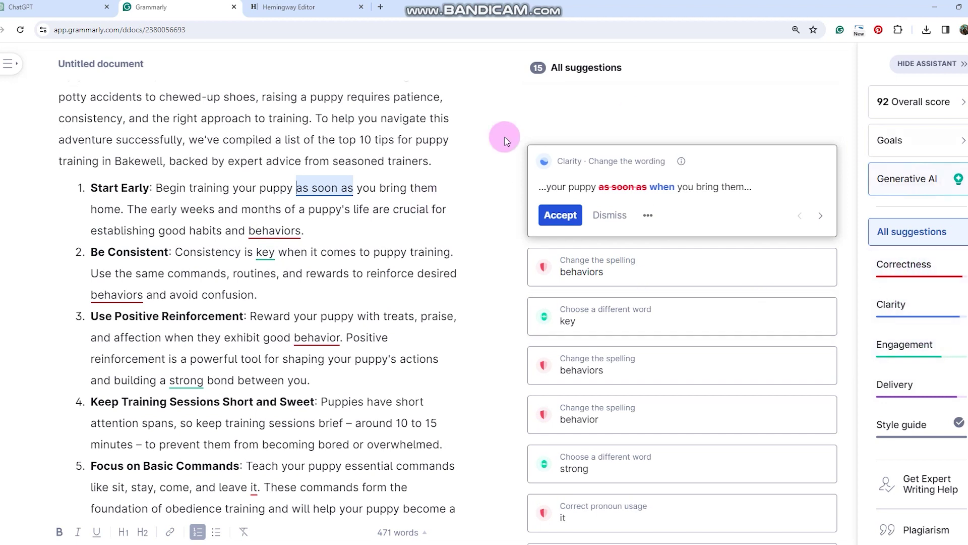
{"action": "scroll", "coordinate": [277, 195], "scroll_direction": "up", "scroll_amount": 3}
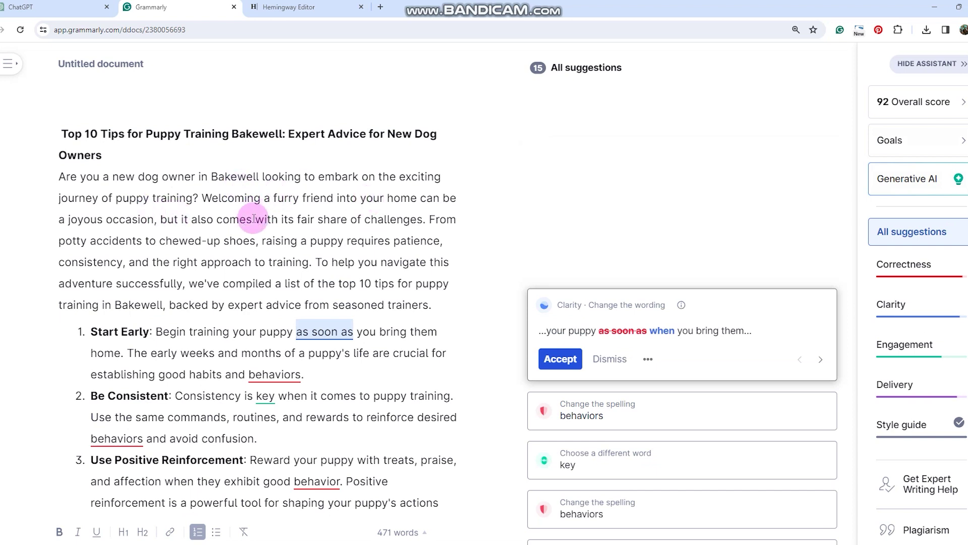
Review Grammarly's spelling suggestions for "behaviors" in the first two tips and read the document's performance report.
{"action": "left_click", "coordinate": [457, 186]}
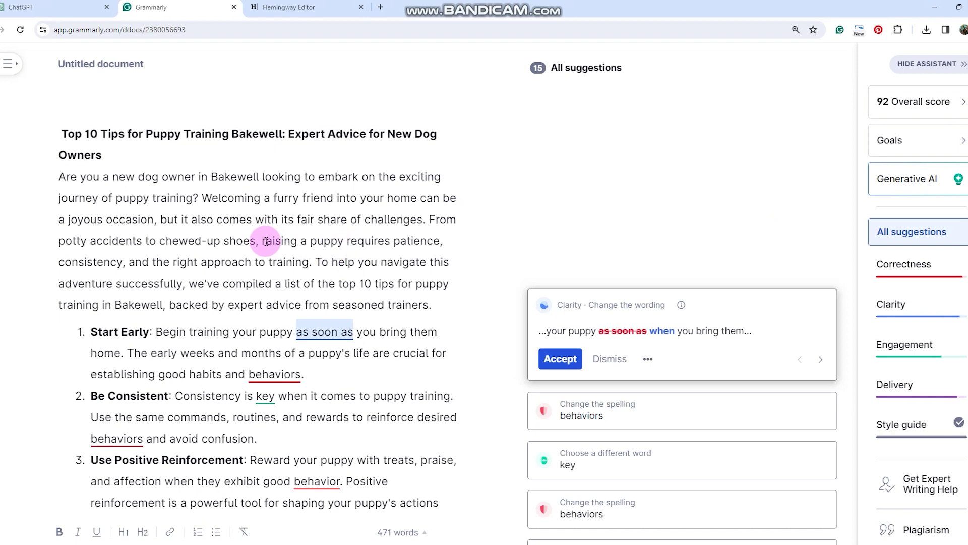
{"action": "scroll", "coordinate": [265, 241], "scroll_direction": "down", "scroll_amount": 1}
{"action": "left_click", "coordinate": [275, 321]}
{"action": "left_click", "coordinate": [232, 290]}
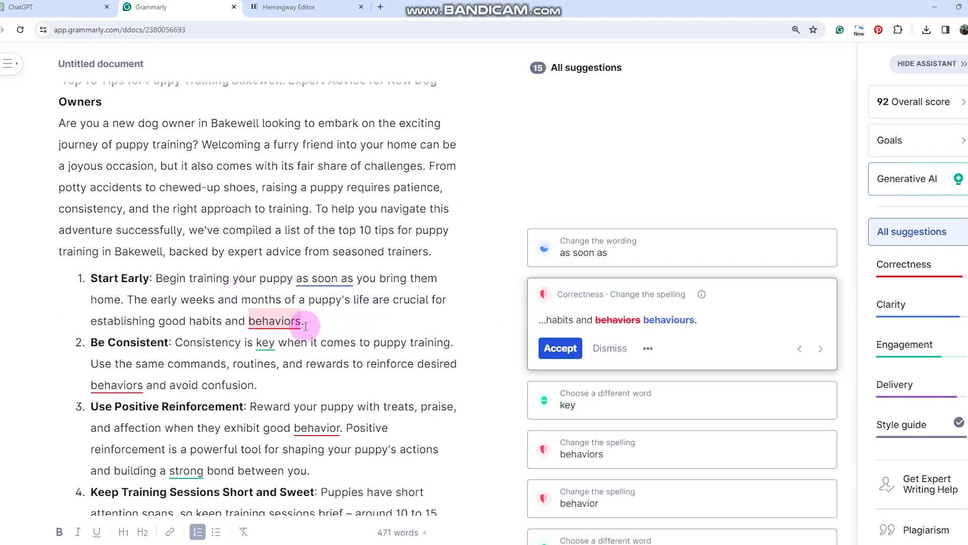
{"action": "left_click", "coordinate": [148, 382]}
{"action": "left_click", "coordinate": [480, 363]}
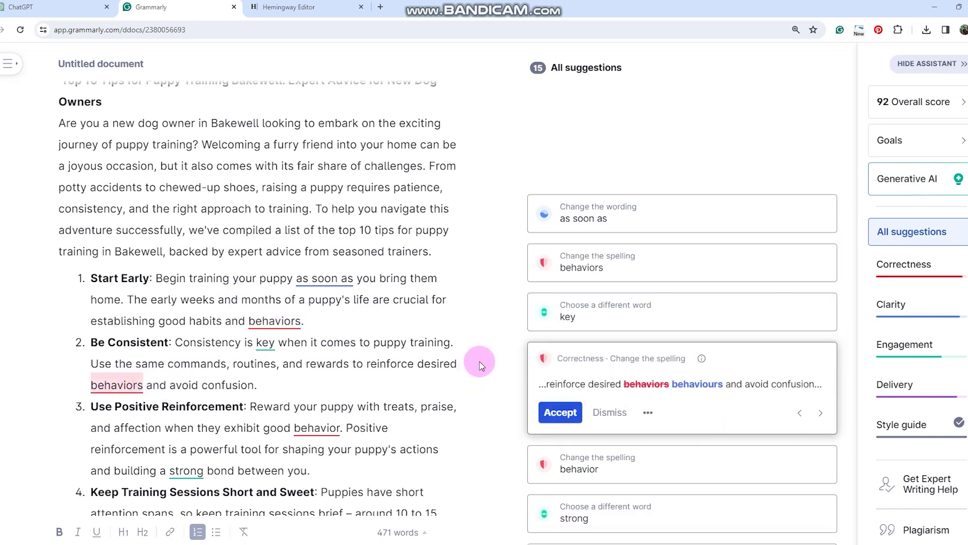
{"action": "left_click", "coordinate": [330, 300]}
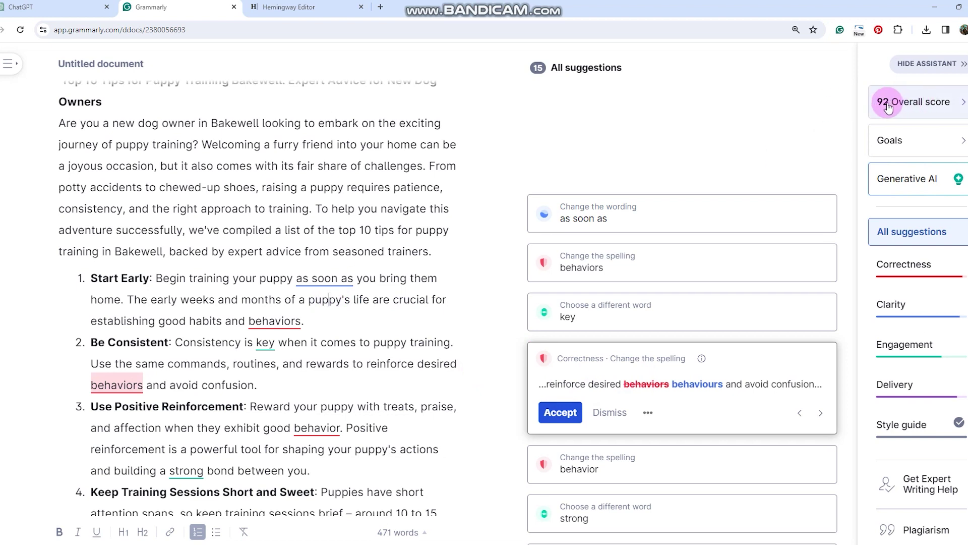
{"action": "left_click", "coordinate": [869, 108]}
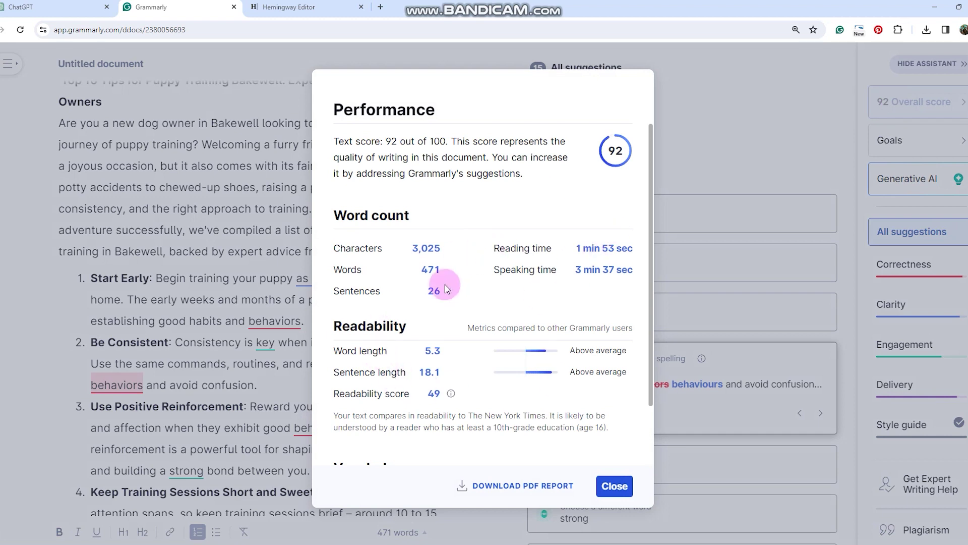
{"action": "left_click", "coordinate": [613, 485]}
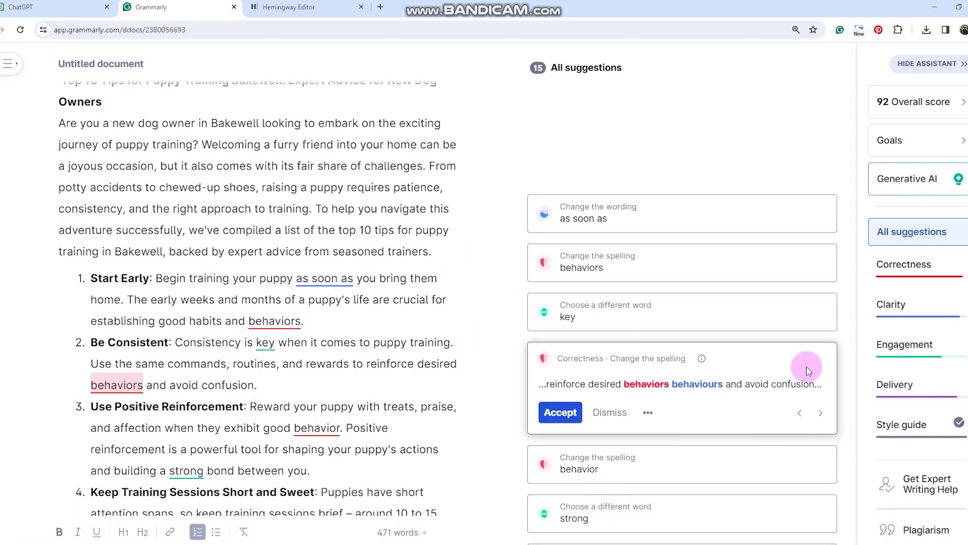
Run the plagiarism check and inspect the matched passages about the joyous occasion and "compiled a list of the top 10 tips".
{"action": "left_click", "coordinate": [932, 529]}
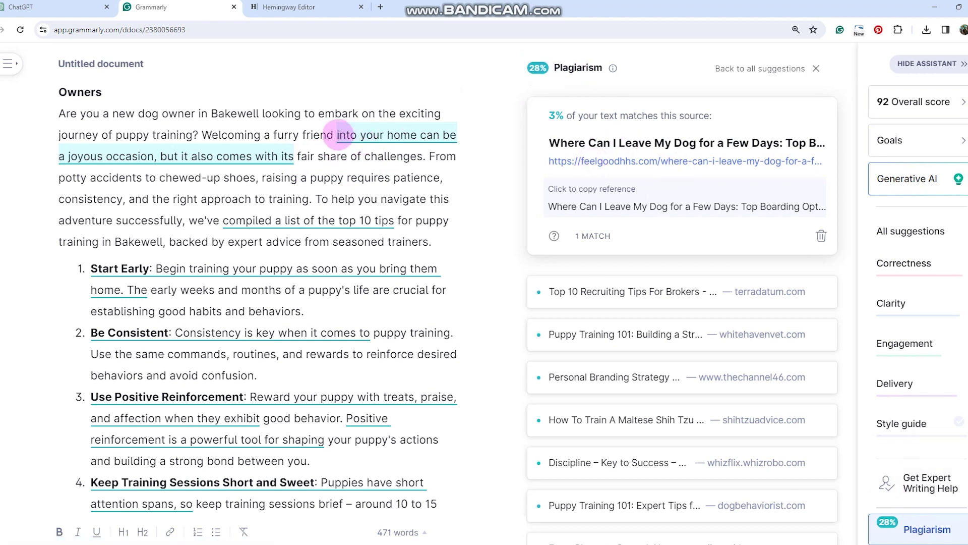
{"action": "left_click_drag", "start_coordinate": [337, 134], "coordinate": [297, 157]}
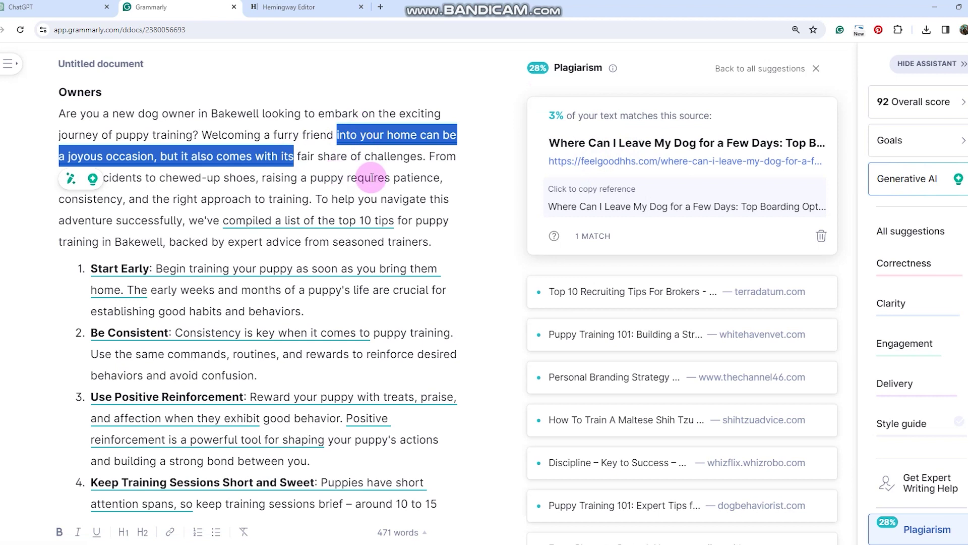
{"action": "left_click", "coordinate": [308, 221]}
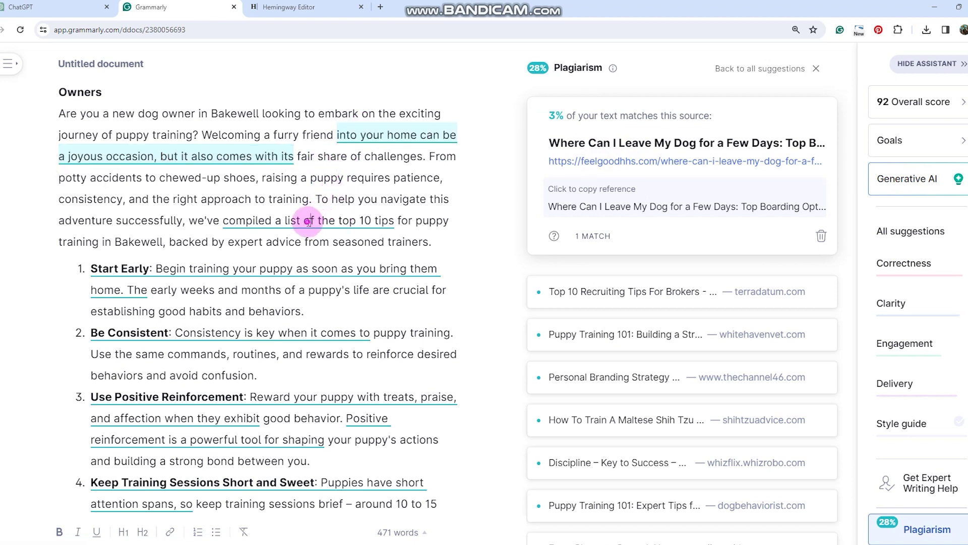
{"action": "left_click_drag", "start_coordinate": [222, 221], "coordinate": [391, 221]}
{"action": "left_click", "coordinate": [352, 200]}
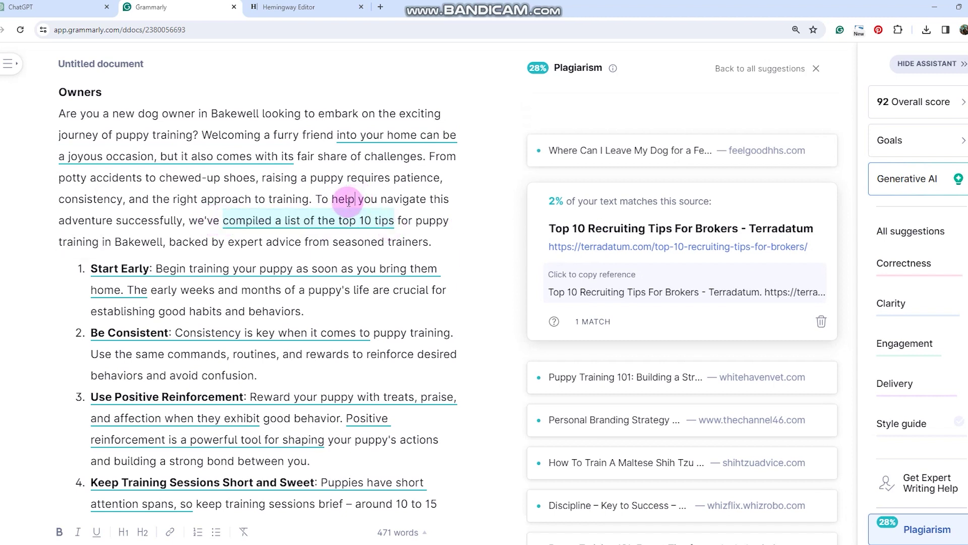
Copy the whole blog post from Grammarly and replace the sample text in Hemingway Editor with it.
{"action": "key", "text": "ctrl+a"}
{"action": "scroll", "coordinate": [351, 199], "scroll_direction": "up", "scroll_amount": 1}
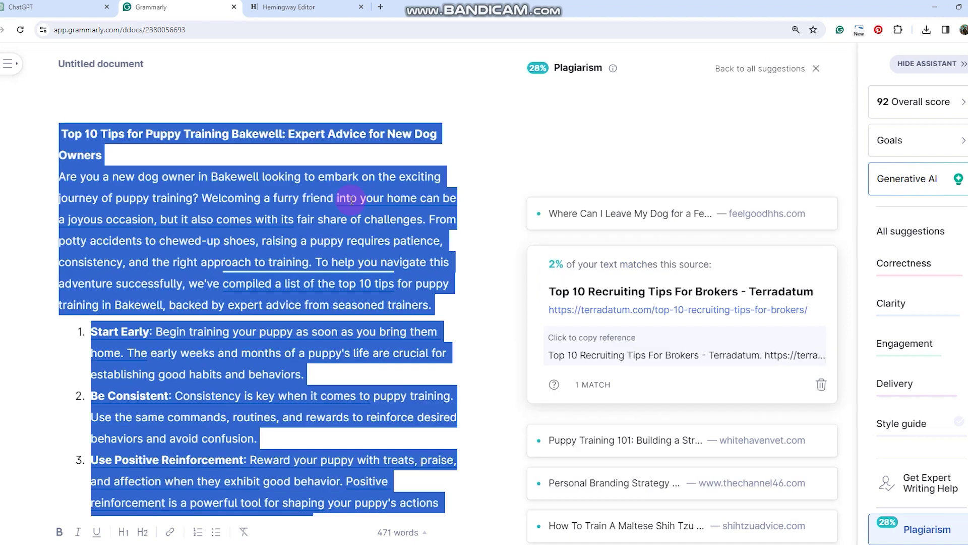
{"action": "left_click", "coordinate": [287, 7]}
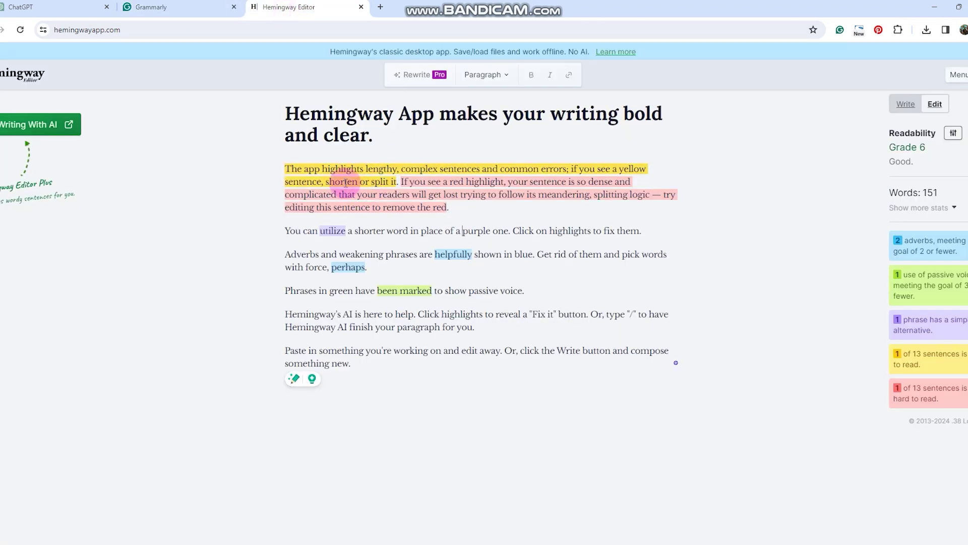
{"action": "left_click", "coordinate": [379, 193]}
{"action": "key", "text": "ctrl+a"}
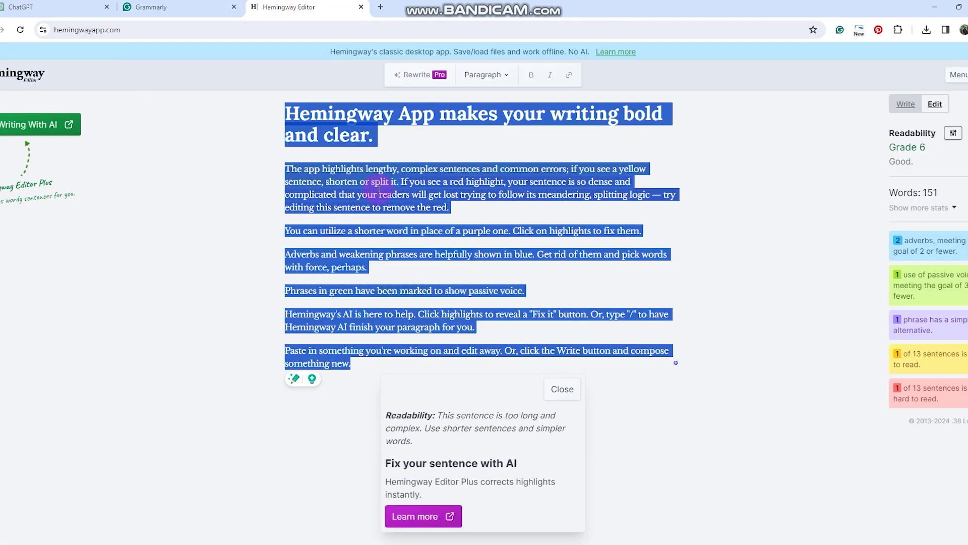
{"action": "key", "text": "BackSpace"}
{"action": "key", "text": "ctrl+v"}
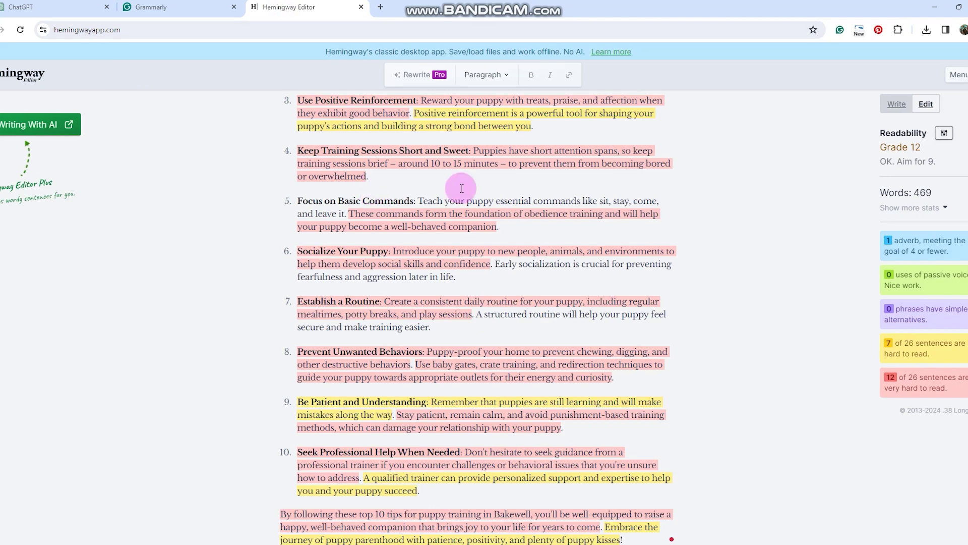
Examine the readability grade, sentence counts and highlighted sentences throughout the pasted post, including the opening of tip 3.
{"action": "scroll", "coordinate": [482, 190], "scroll_direction": "up", "scroll_amount": 5}
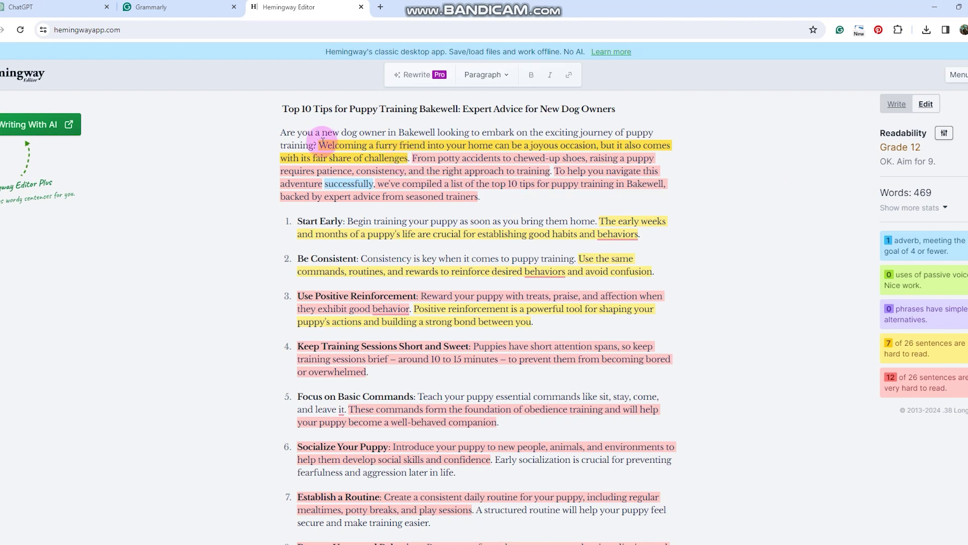
{"action": "scroll", "coordinate": [312, 144], "scroll_direction": "down", "scroll_amount": 3}
{"action": "left_click", "coordinate": [318, 148]}
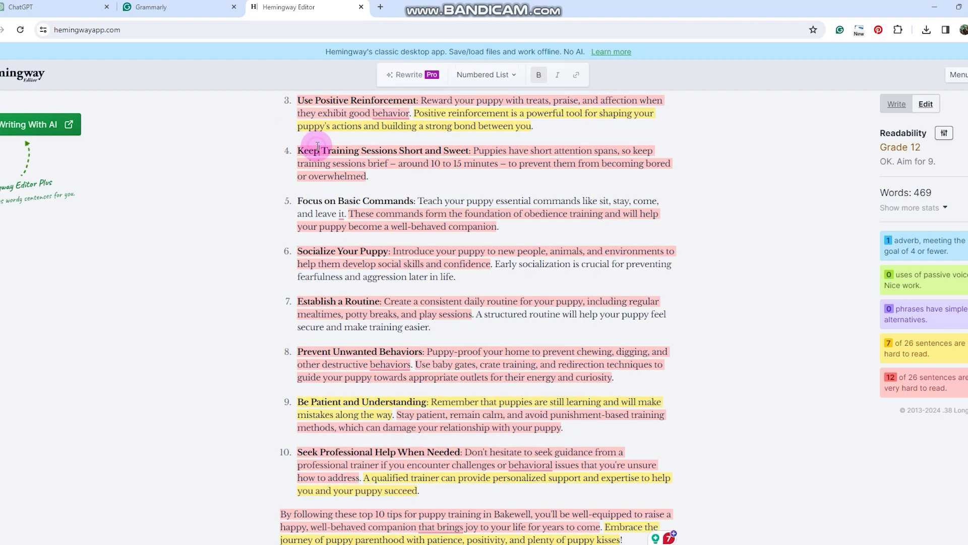
{"action": "scroll", "coordinate": [371, 179], "scroll_direction": "up", "scroll_amount": 3}
{"action": "left_click", "coordinate": [379, 190]}
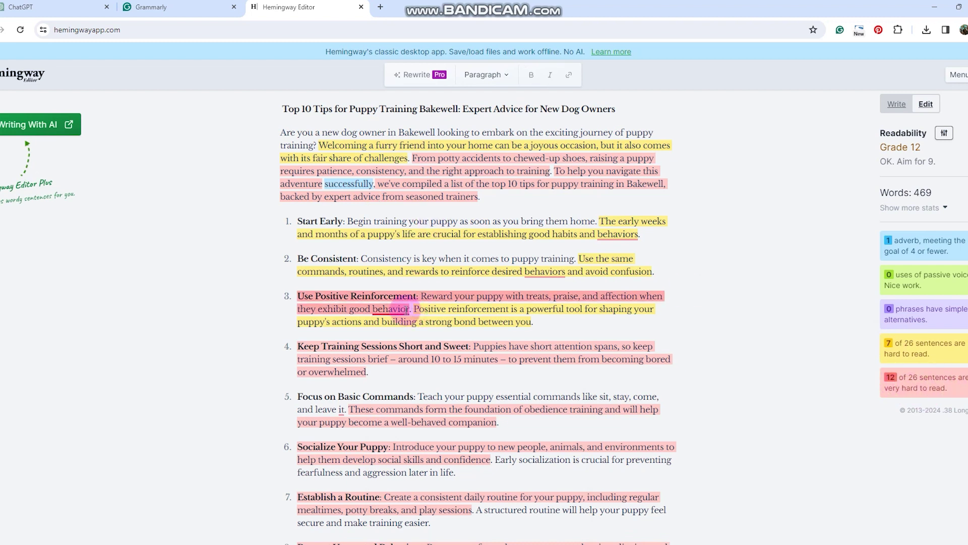
{"action": "mouse_move", "coordinate": [406, 308]}
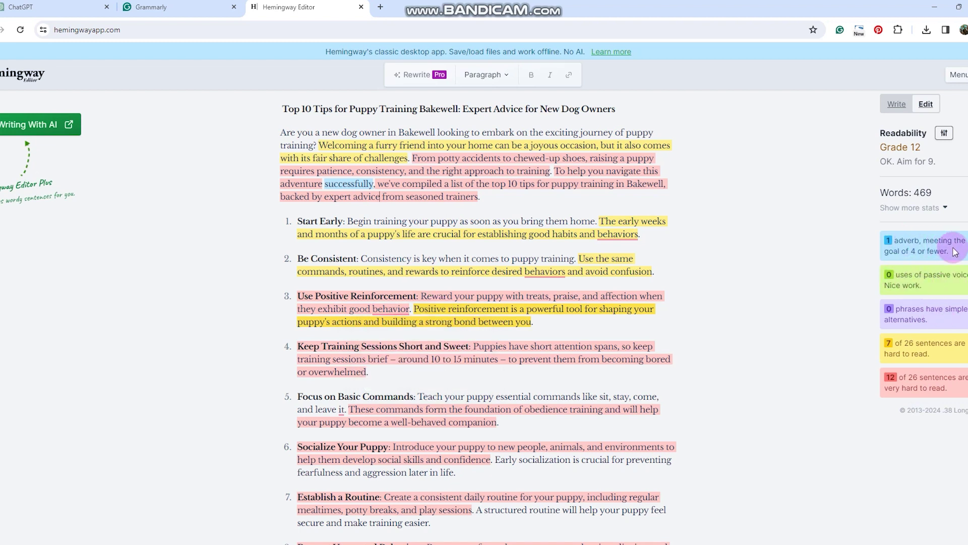
{"action": "scroll", "coordinate": [648, 252], "scroll_direction": "down", "scroll_amount": 4}
{"action": "scroll", "coordinate": [343, 212], "scroll_direction": "up", "scroll_amount": 4}
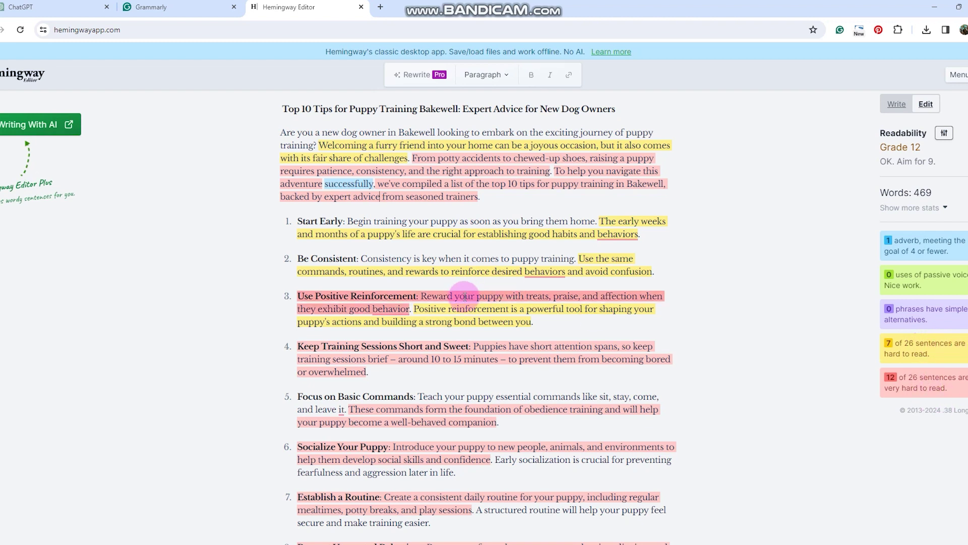
{"action": "left_click", "coordinate": [412, 309]}
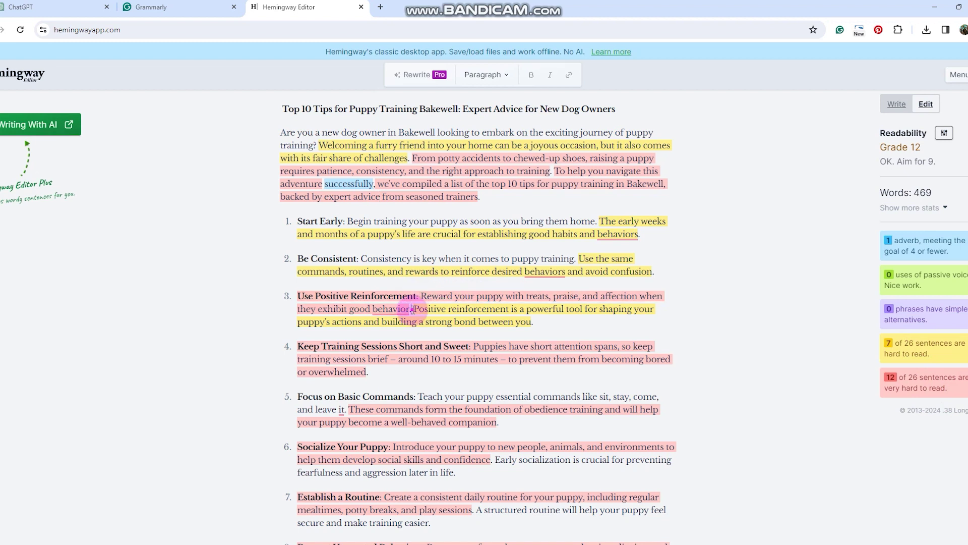
{"action": "left_click_drag", "start_coordinate": [412, 309], "coordinate": [298, 296]}
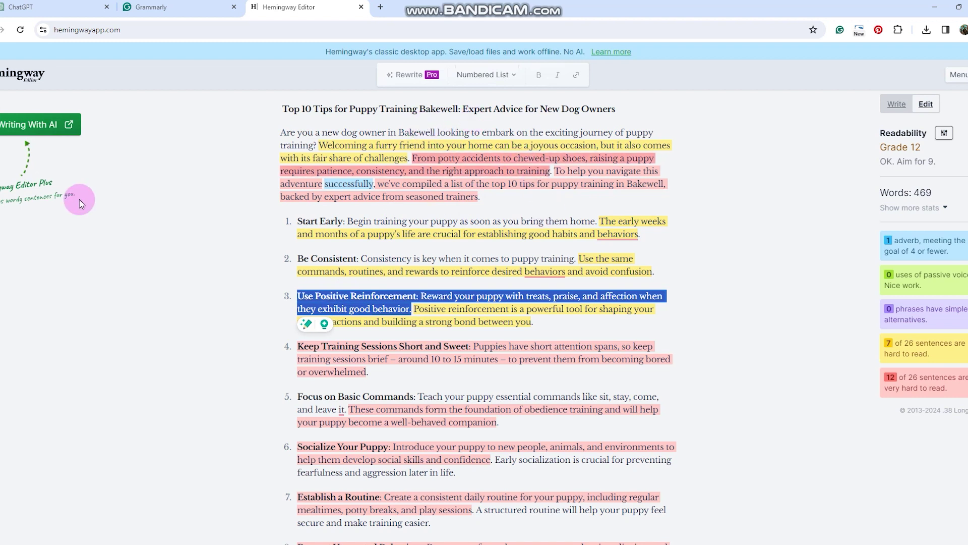
{"action": "left_click", "coordinate": [434, 277]}
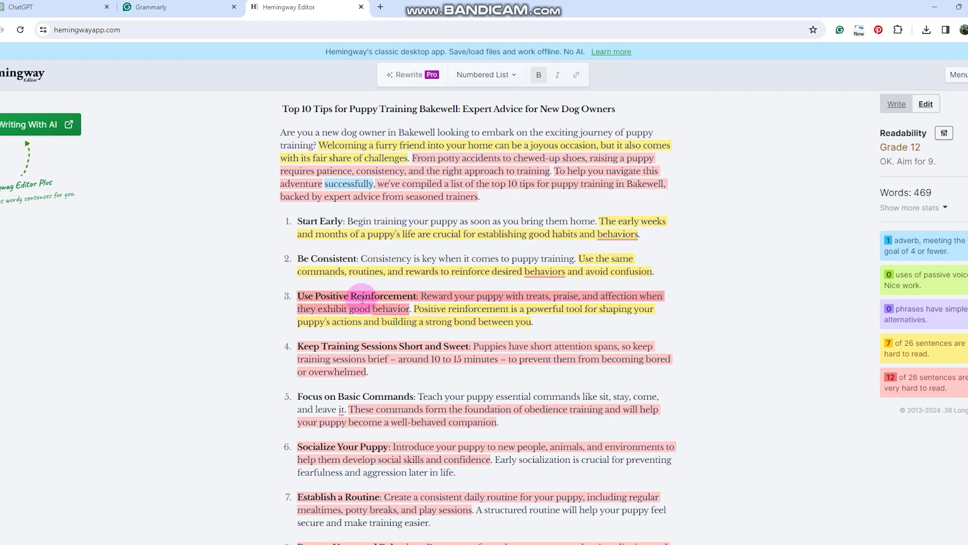
Replace the "Use Positive Reinforcement" sentence in tip 3 with Grammarly's improved rewrite and delete the duplicate period after it.
{"action": "left_click", "coordinate": [413, 310]}
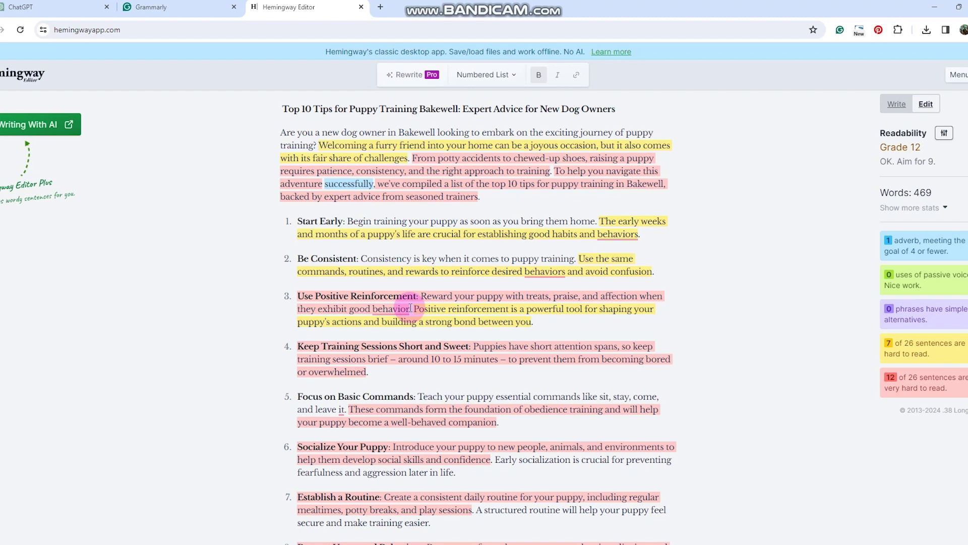
{"action": "left_click_drag", "start_coordinate": [326, 306], "coordinate": [299, 296]}
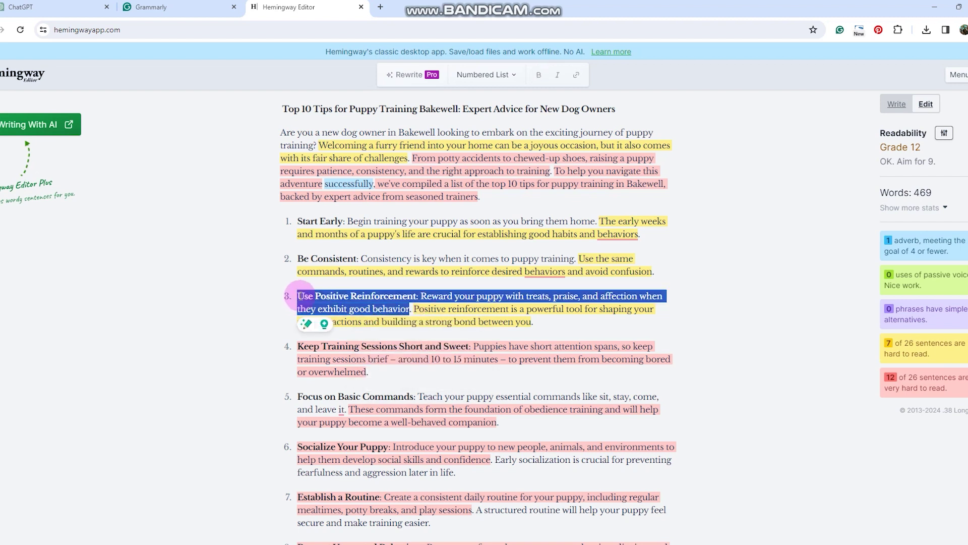
{"action": "left_click", "coordinate": [306, 323]}
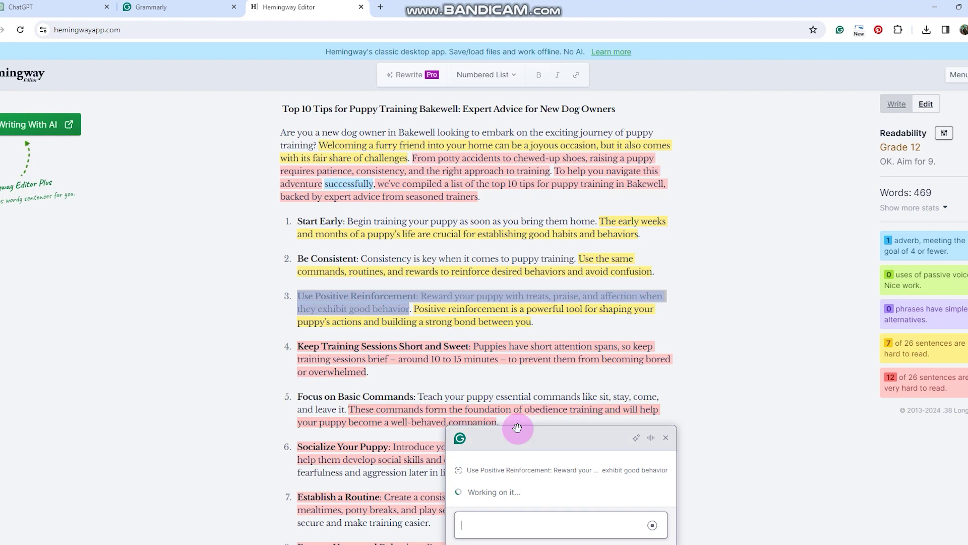
{"action": "left_click", "coordinate": [469, 393]}
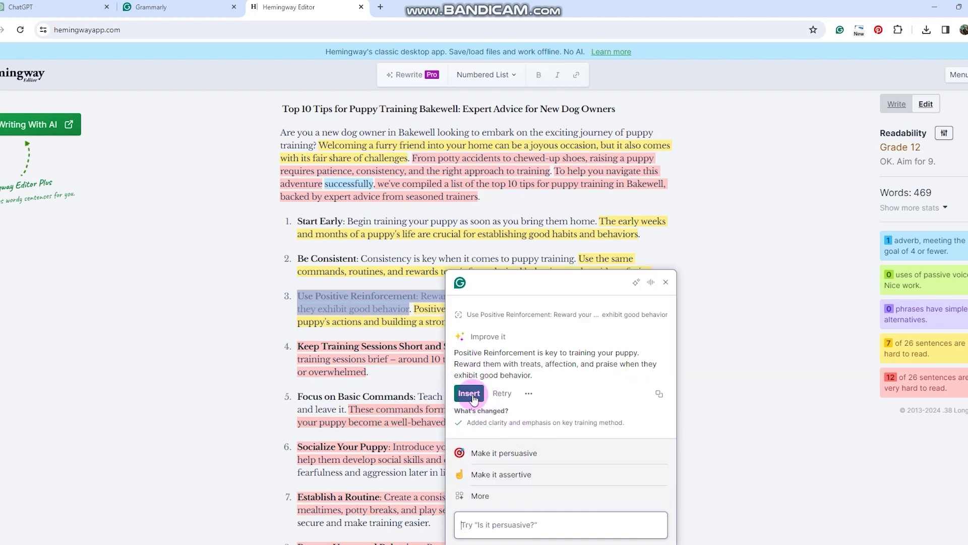
{"action": "left_click", "coordinate": [666, 282]}
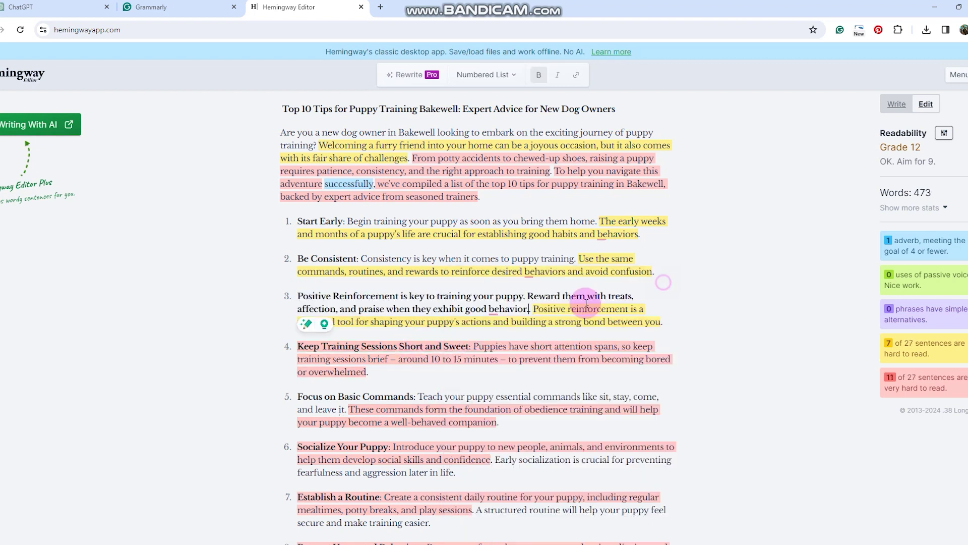
{"action": "left_click", "coordinate": [531, 308]}
{"action": "key", "text": "BackSpace"}
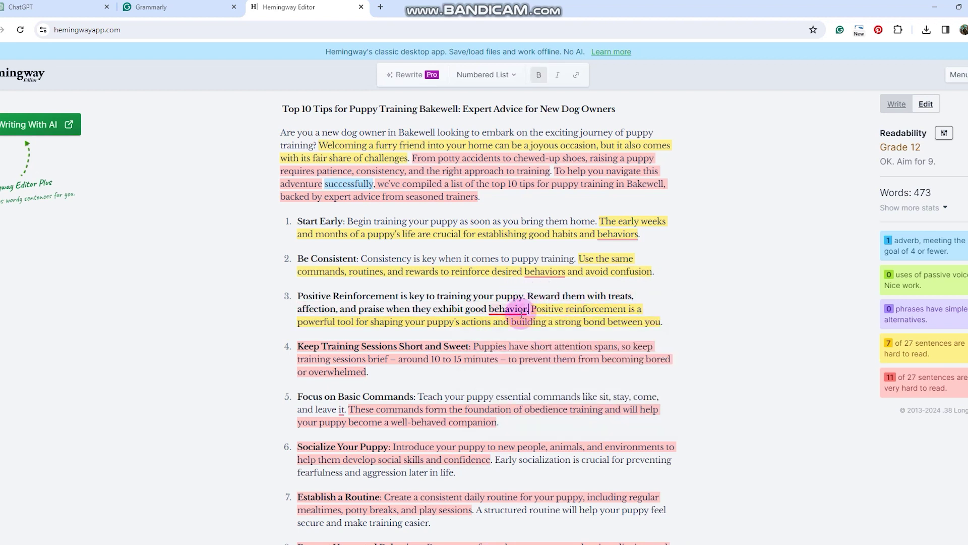
Check the readability note on tip 4 and reread the rewritten opening of tip 3.
{"action": "left_click", "coordinate": [436, 342]}
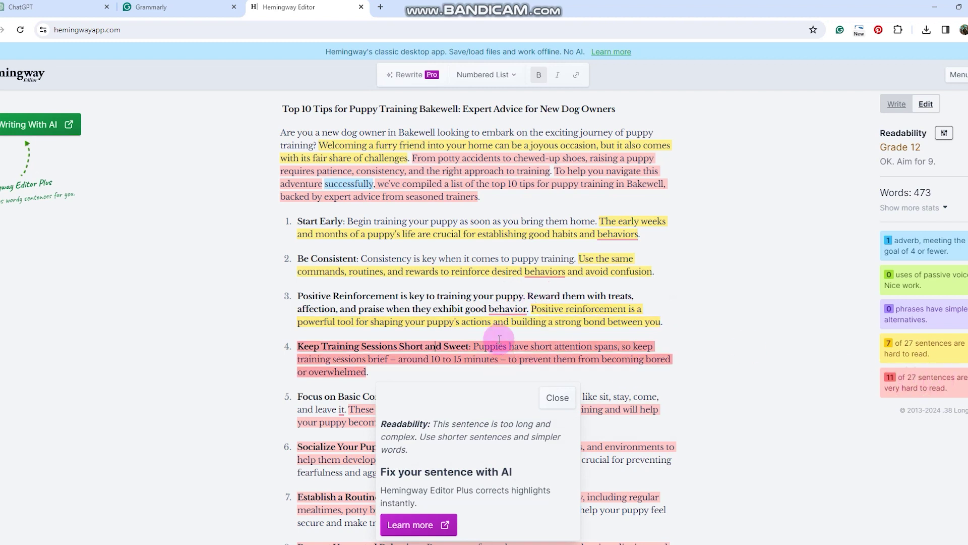
{"action": "left_click_drag", "start_coordinate": [298, 296], "coordinate": [529, 309]}
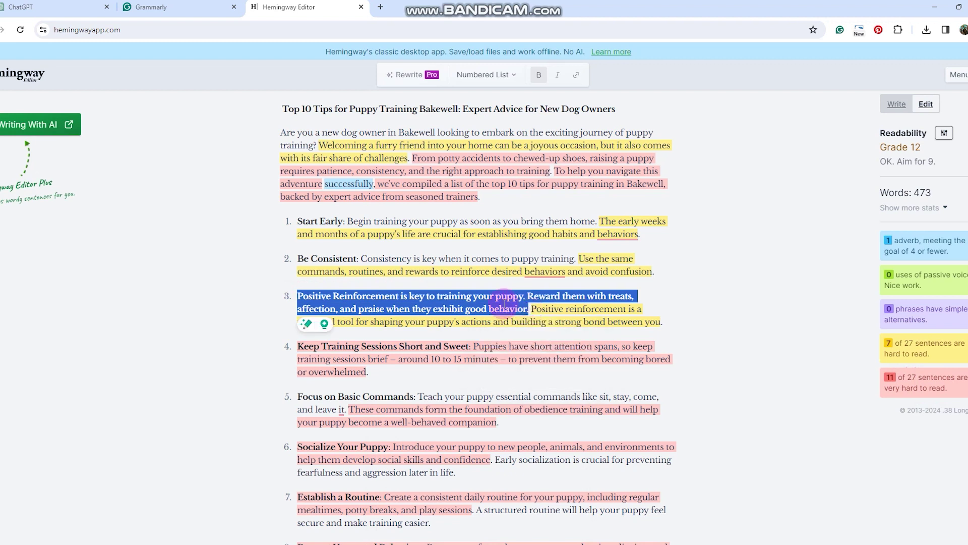
{"action": "left_click", "coordinate": [386, 293]}
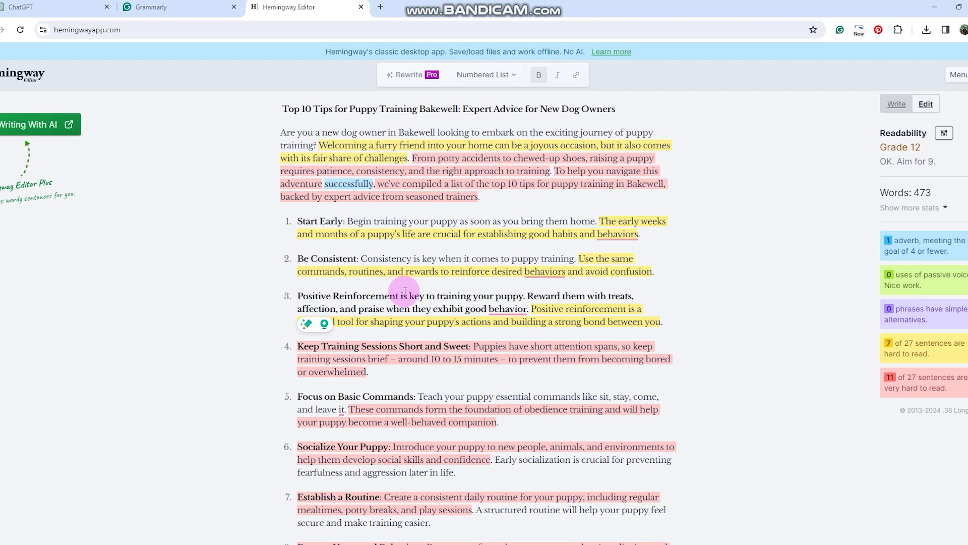
{"action": "left_click", "coordinate": [505, 310]}
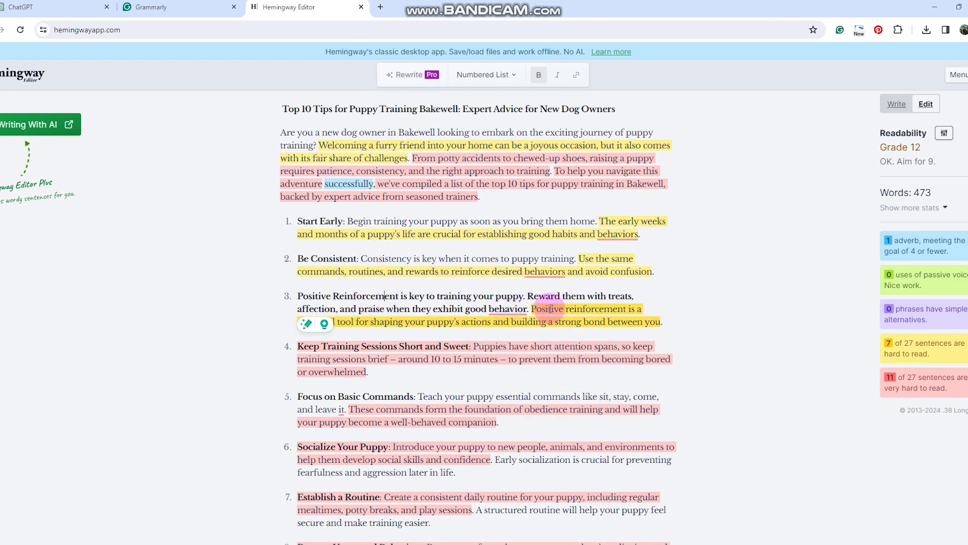
{"action": "left_click_drag", "start_coordinate": [528, 309], "coordinate": [298, 297]}
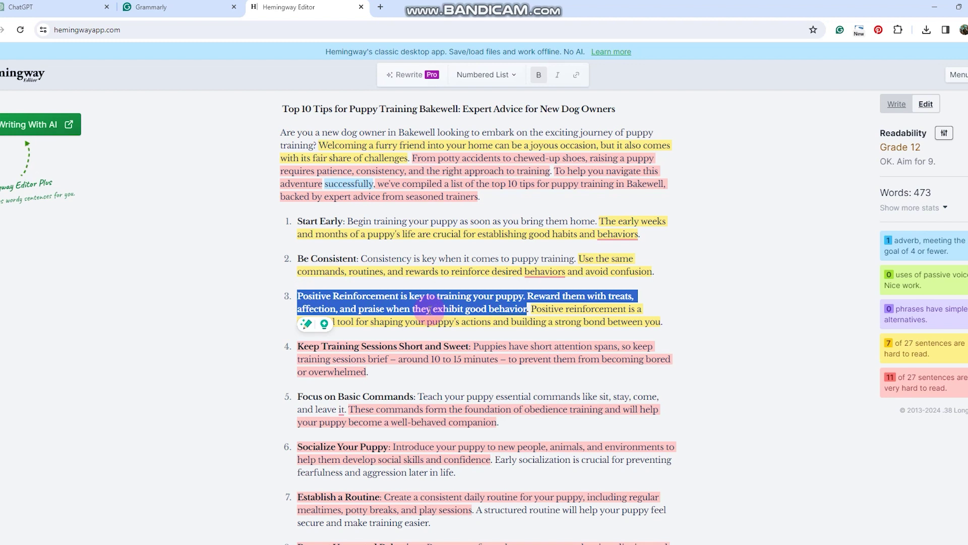
Switch to ChatGPT and review the generated Bakewell headlines, the blog post and the 20 target-audience questions.
{"action": "left_click", "coordinate": [31, 7]}
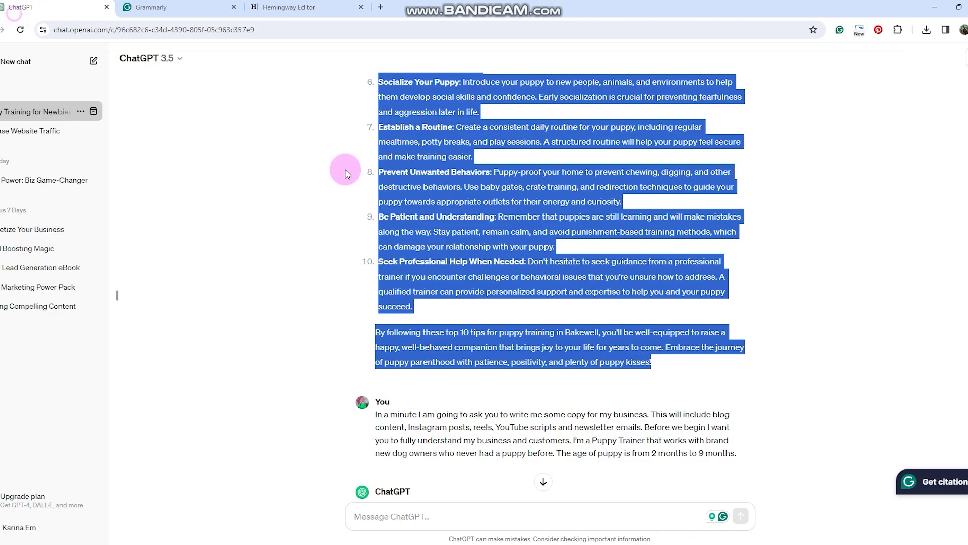
{"action": "left_click", "coordinate": [491, 250]}
{"action": "scroll", "coordinate": [491, 251], "scroll_direction": "up", "scroll_amount": 10}
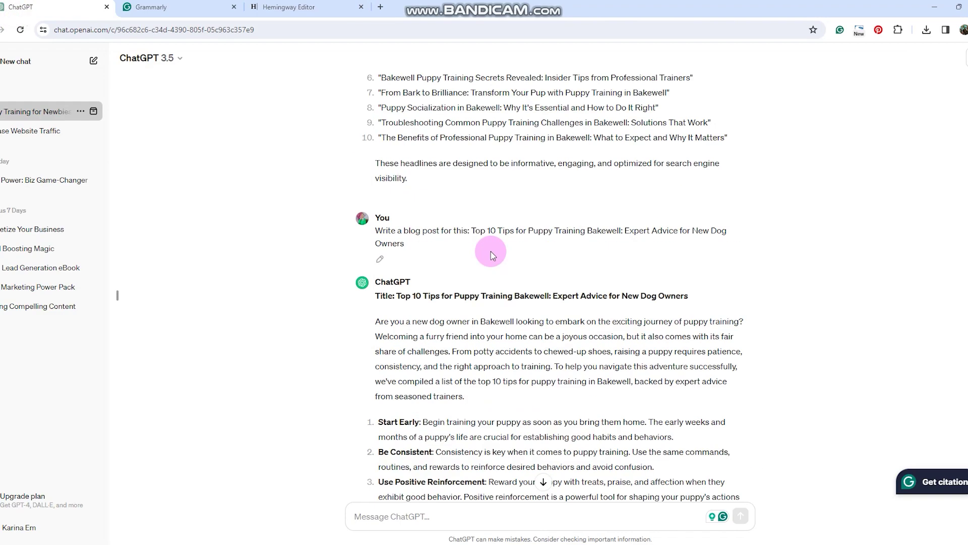
{"action": "scroll", "coordinate": [491, 251], "scroll_direction": "up", "scroll_amount": 4}
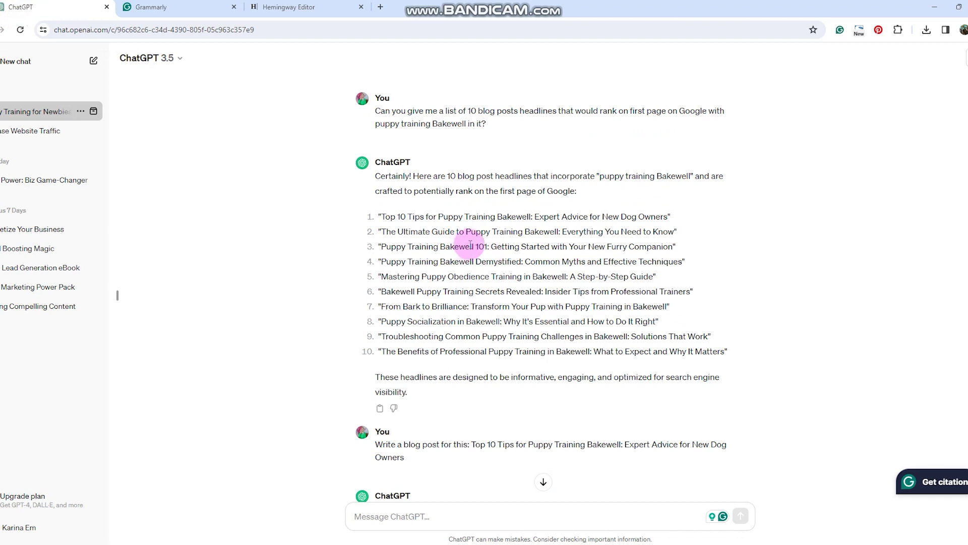
{"action": "scroll", "coordinate": [479, 247], "scroll_direction": "up", "scroll_amount": 2}
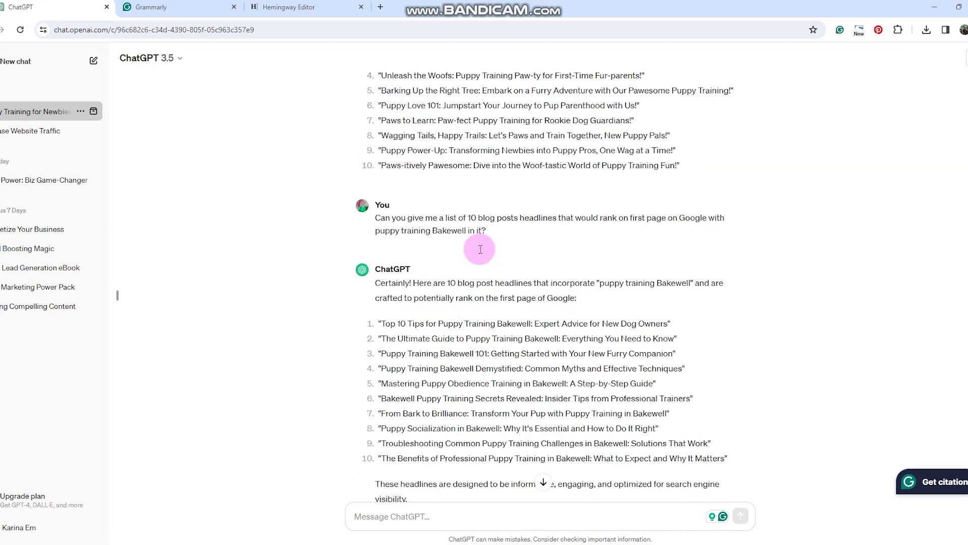
{"action": "scroll", "coordinate": [542, 276], "scroll_direction": "down", "scroll_amount": 7}
{"action": "scroll", "coordinate": [542, 276], "scroll_direction": "down", "scroll_amount": 11}
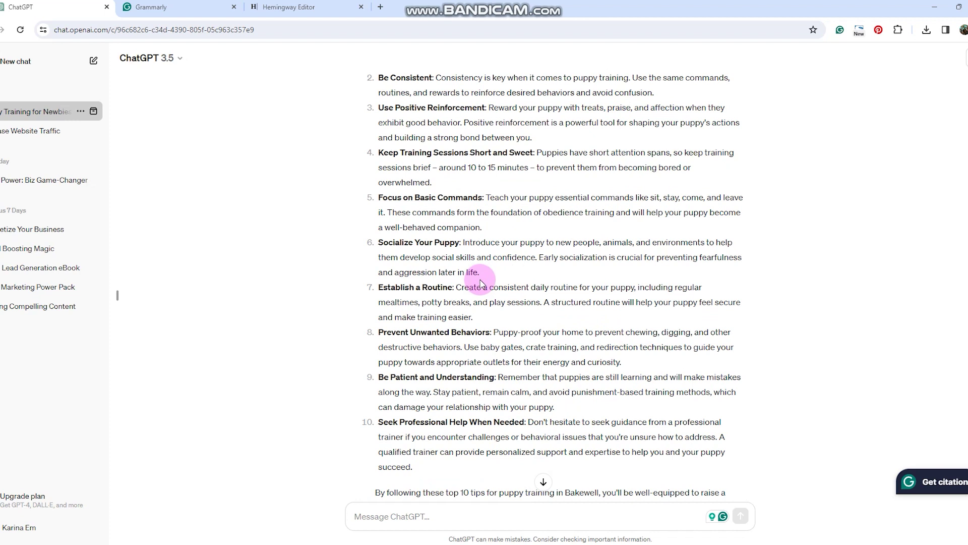
{"action": "scroll", "coordinate": [606, 385], "scroll_direction": "down", "scroll_amount": 3}
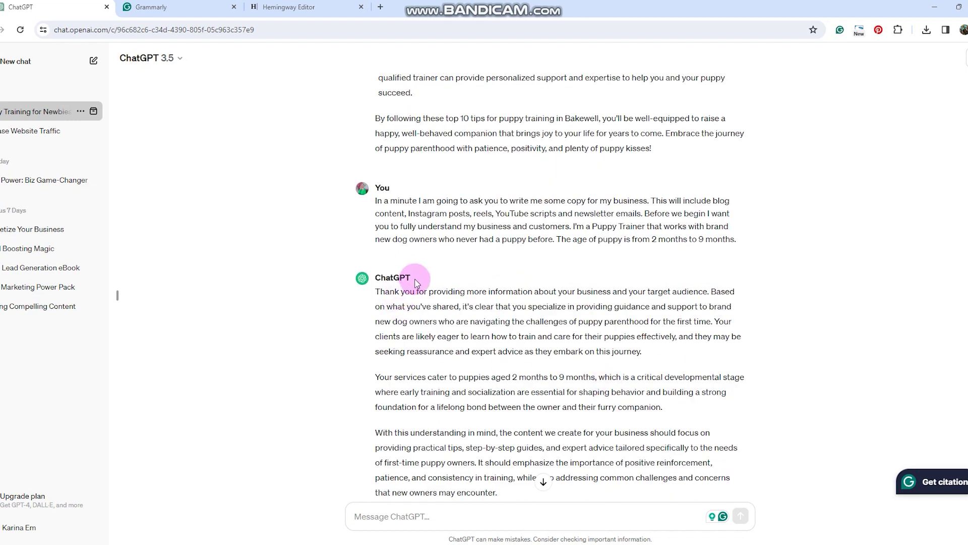
{"action": "scroll", "coordinate": [547, 346], "scroll_direction": "down", "scroll_amount": 4}
{"action": "scroll", "coordinate": [551, 347], "scroll_direction": "down", "scroll_amount": 7}
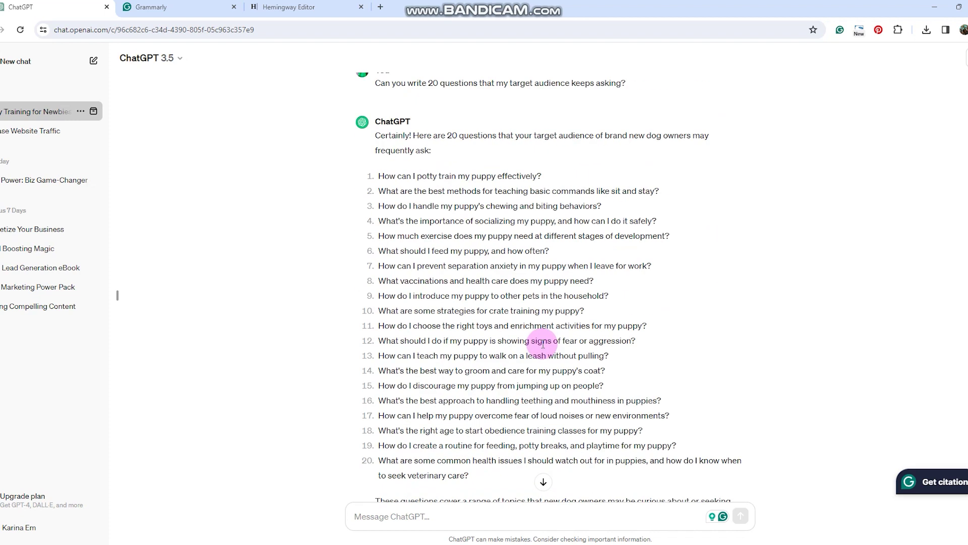